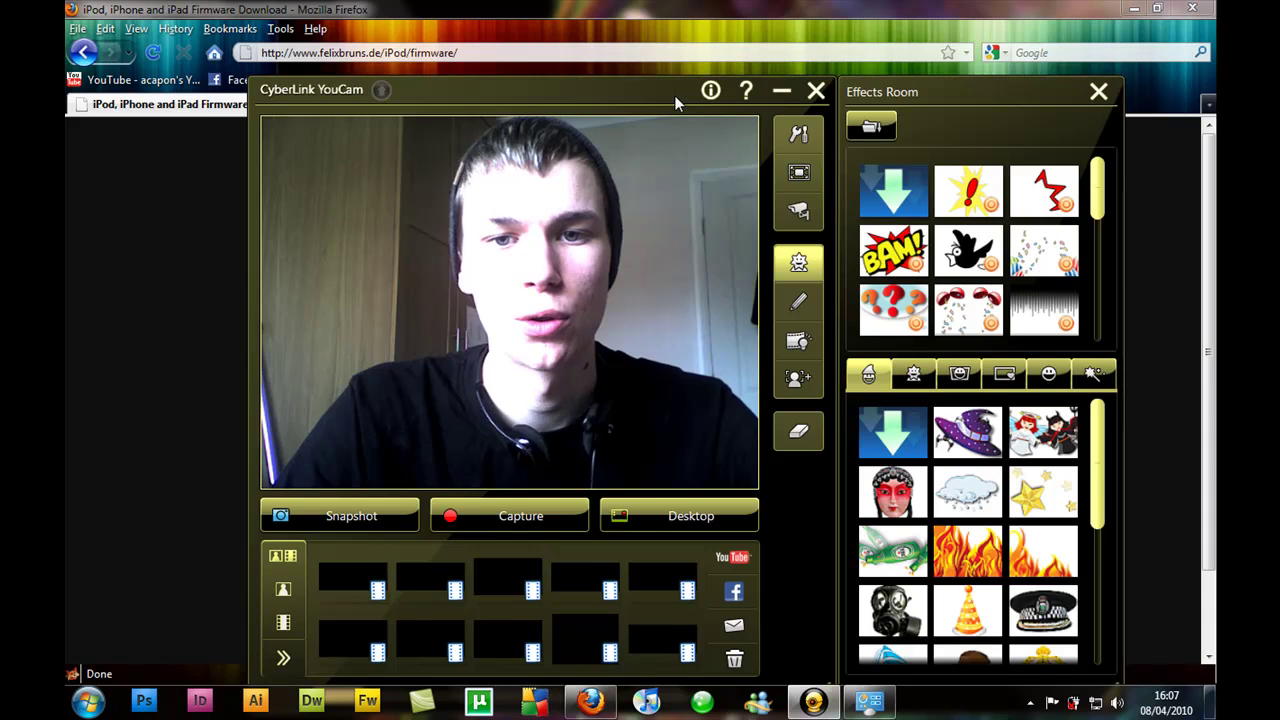
left_click_drag(674, 95, 648, 90)
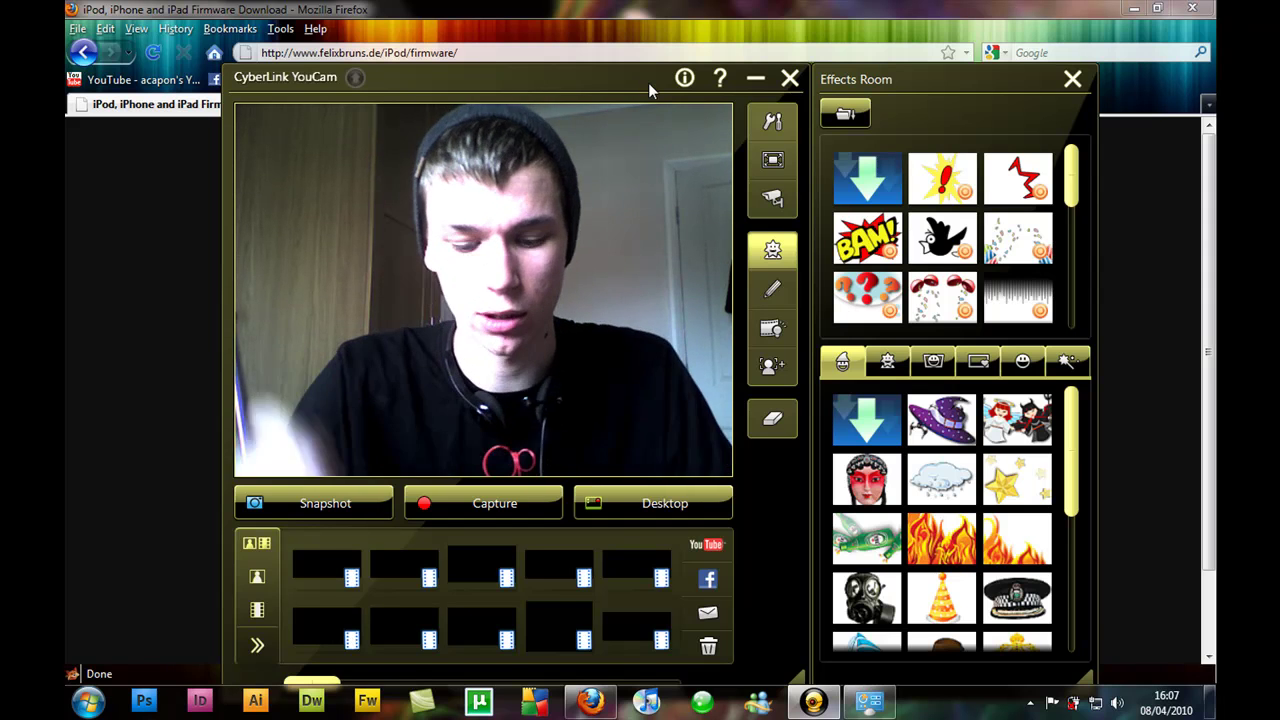
mouse_move(628, 80)
left_mouse_down()
mouse_move(609, 65)
mouse_move(626, 60)
left_mouse_up()
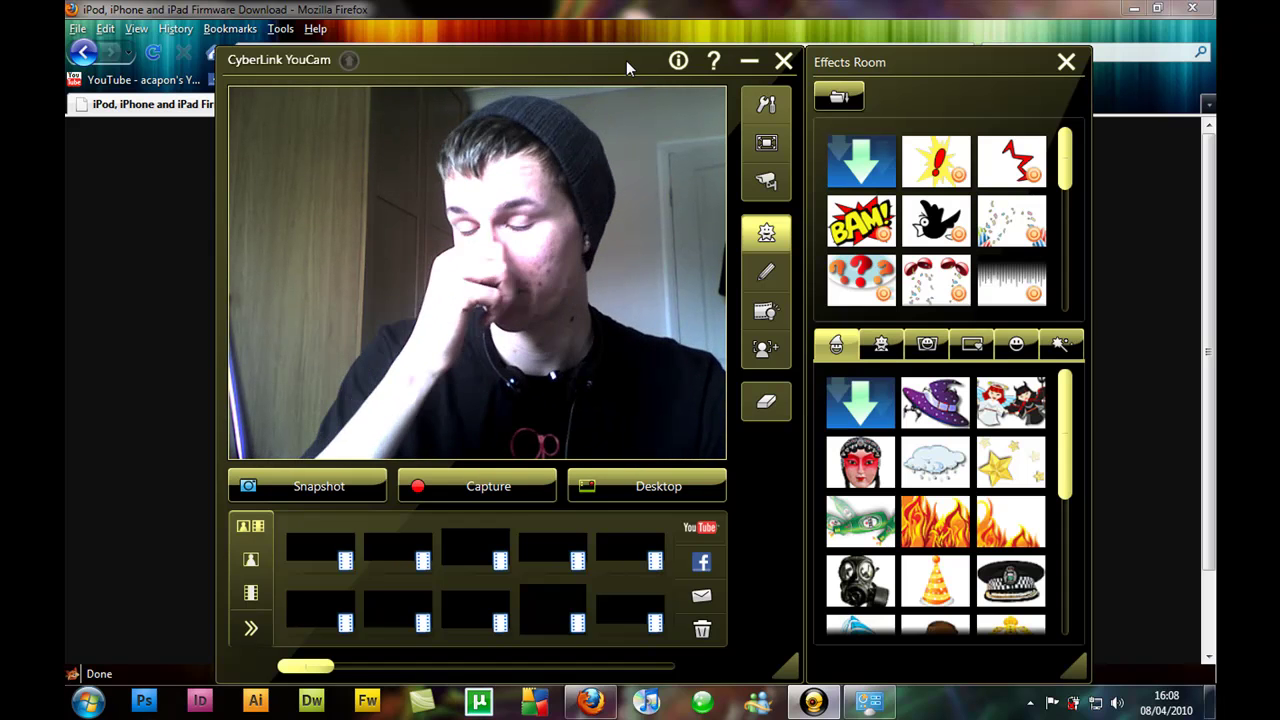
left_click_drag(626, 60, 626, 51)
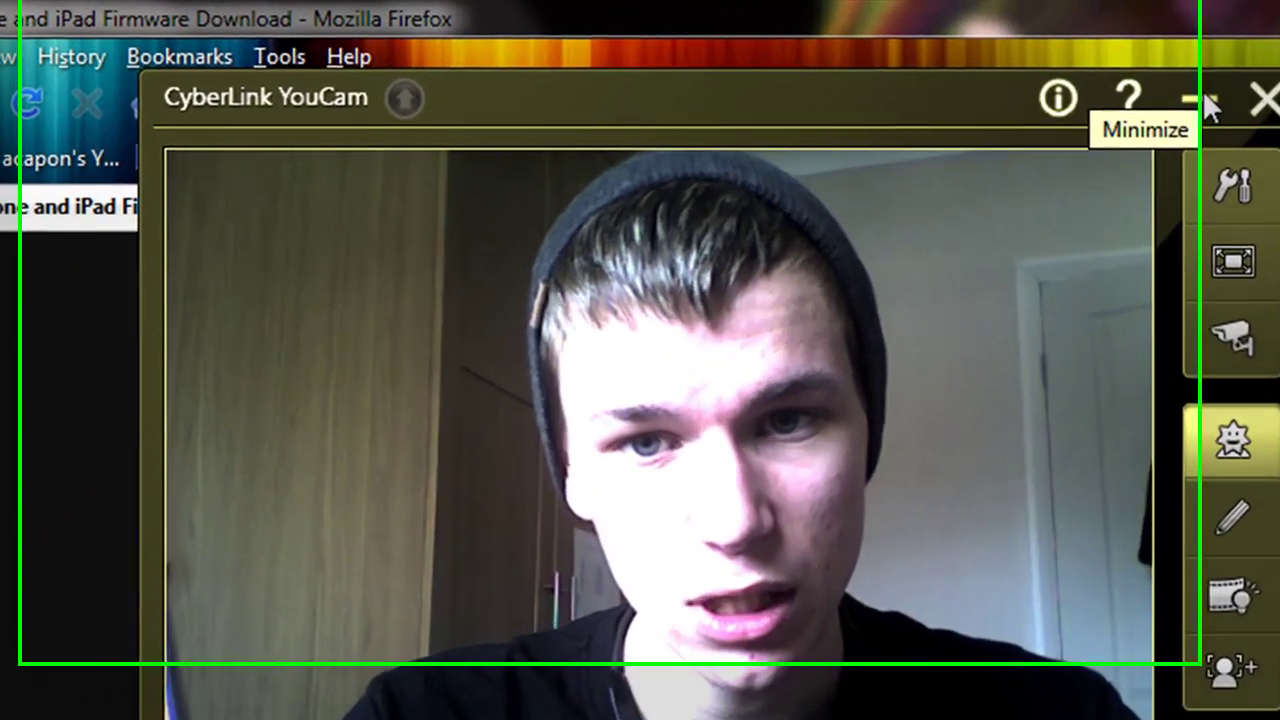
left_click(855, 64)
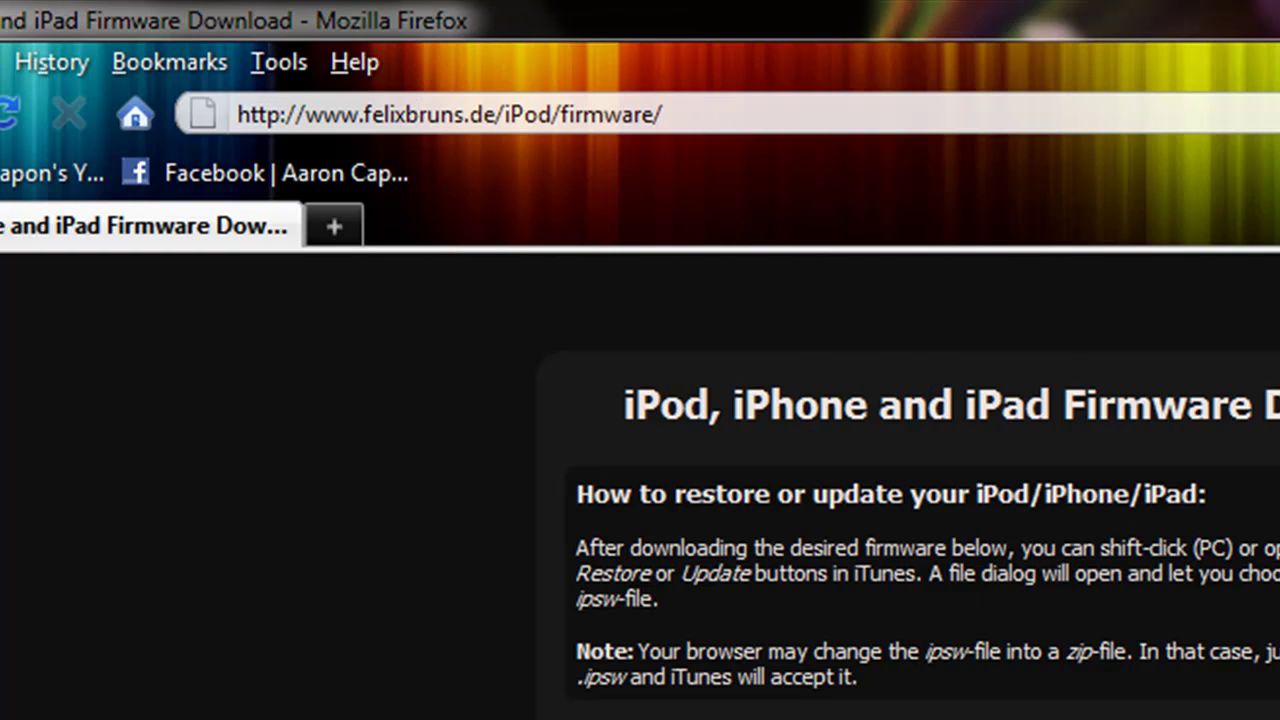
left_click(704, 112)
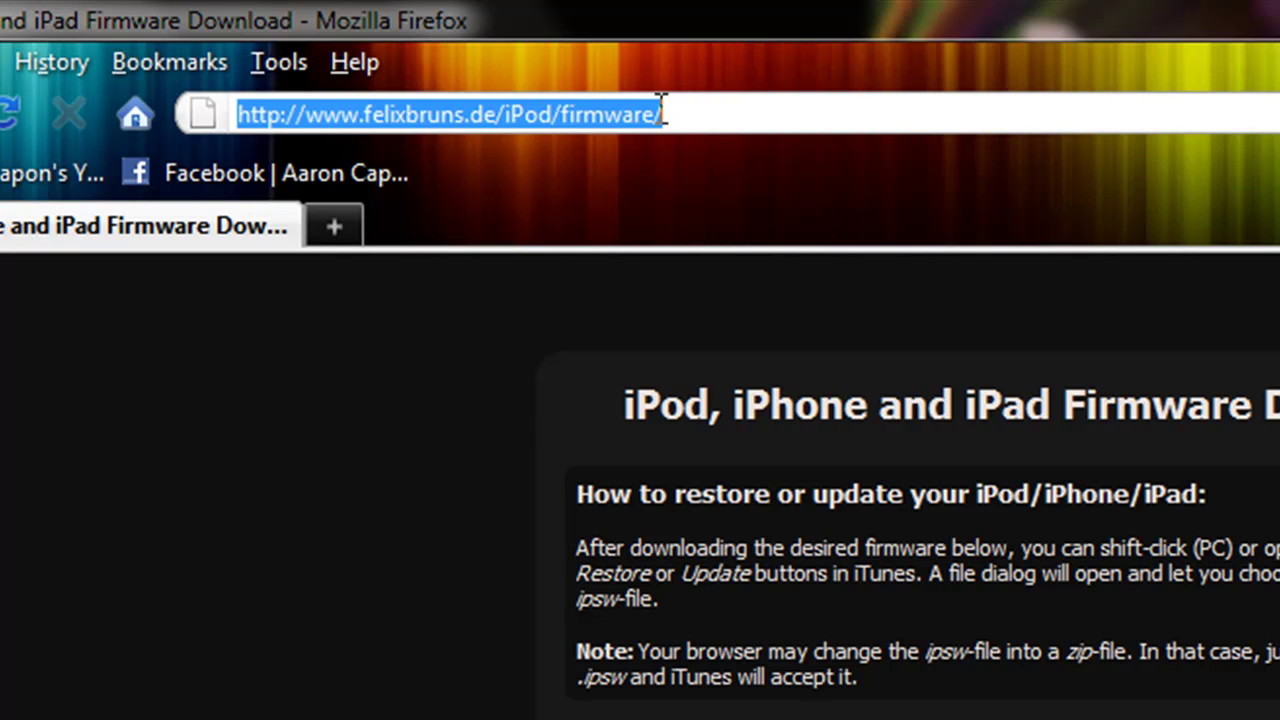
left_click(716, 116)
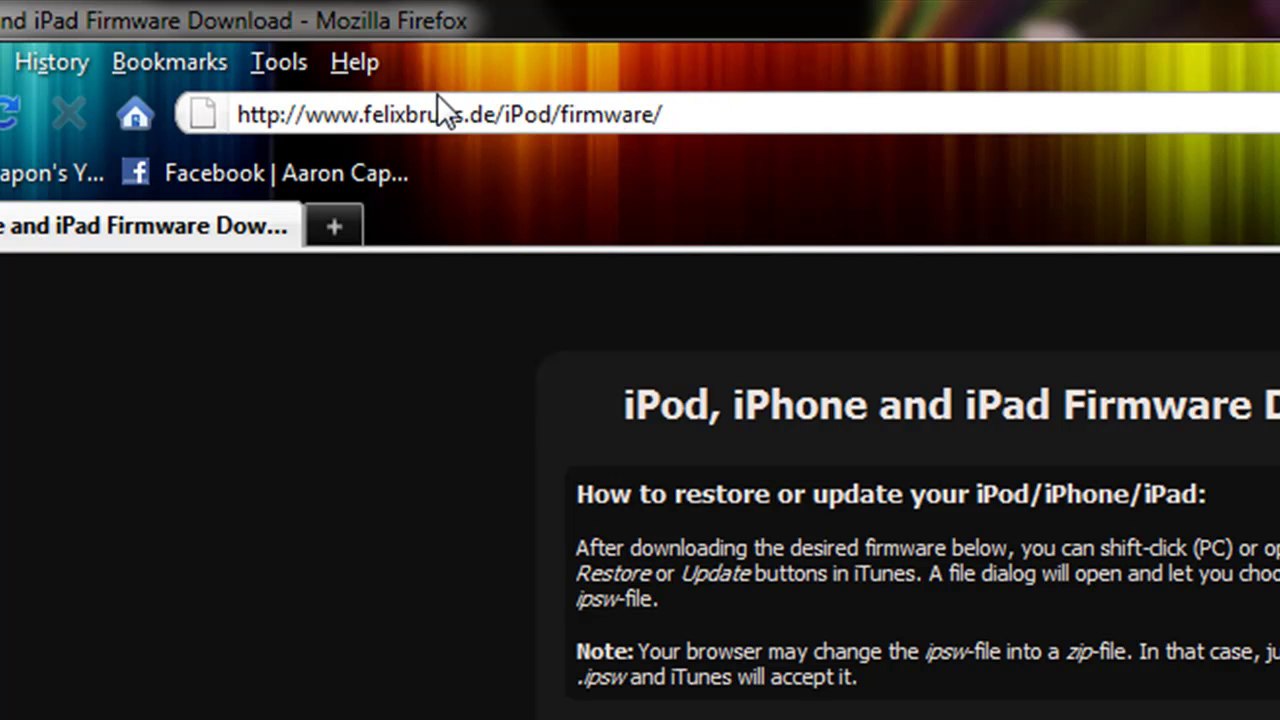
left_click_drag(364, 114, 450, 114)
left_click(474, 112)
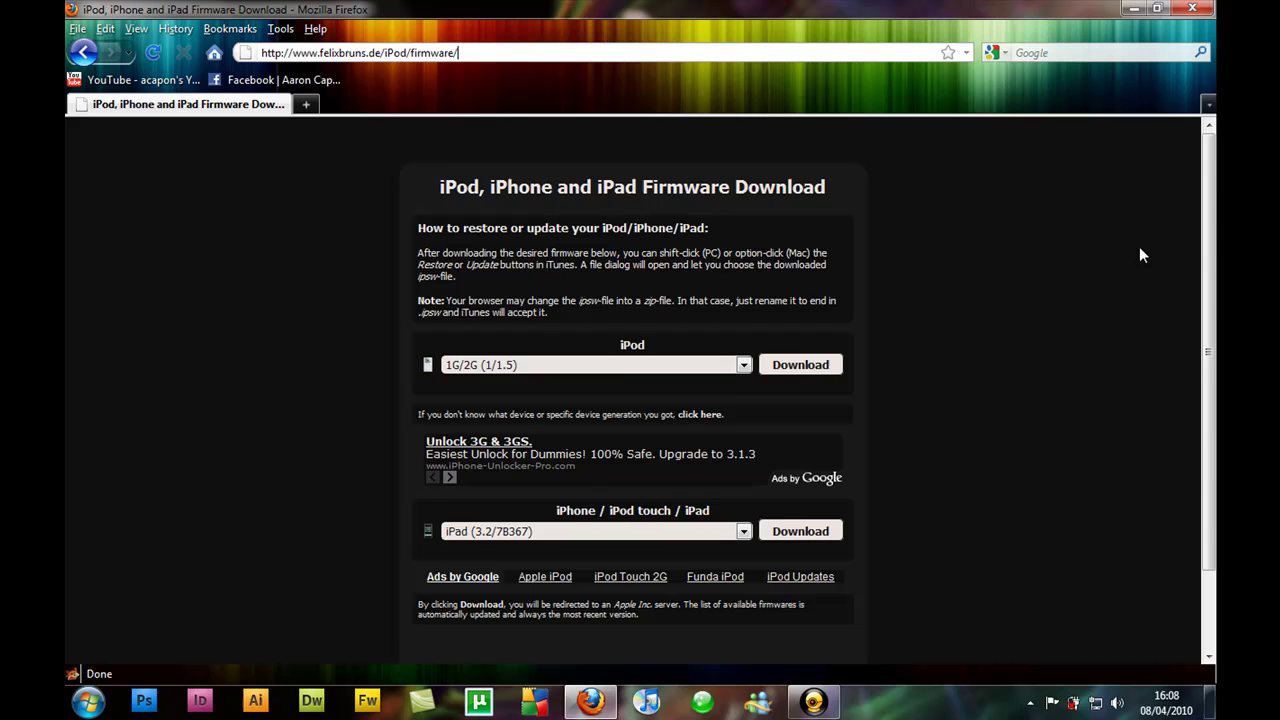
- Look through the iPhone / iPod touch / iPad firmware list for the iPod touch 2G (3.1.2/7D11) entry
scroll(1139, 255, "down", 2)
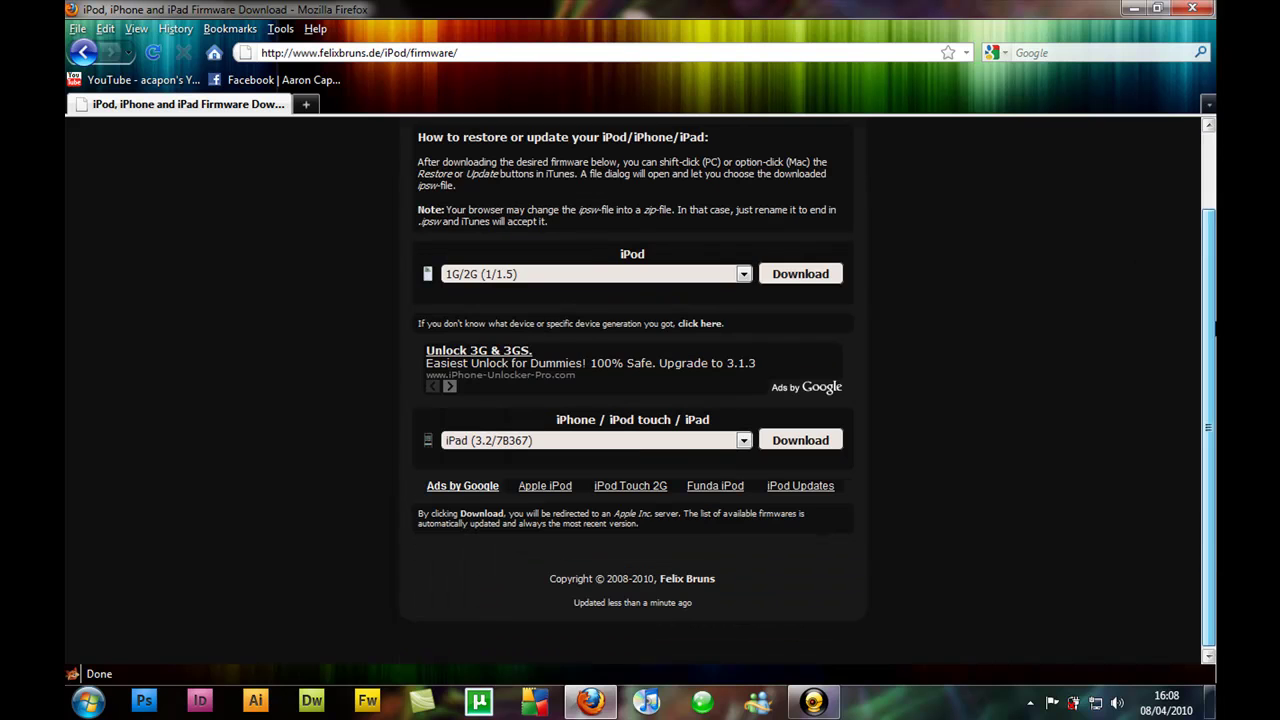
left_click(743, 440)
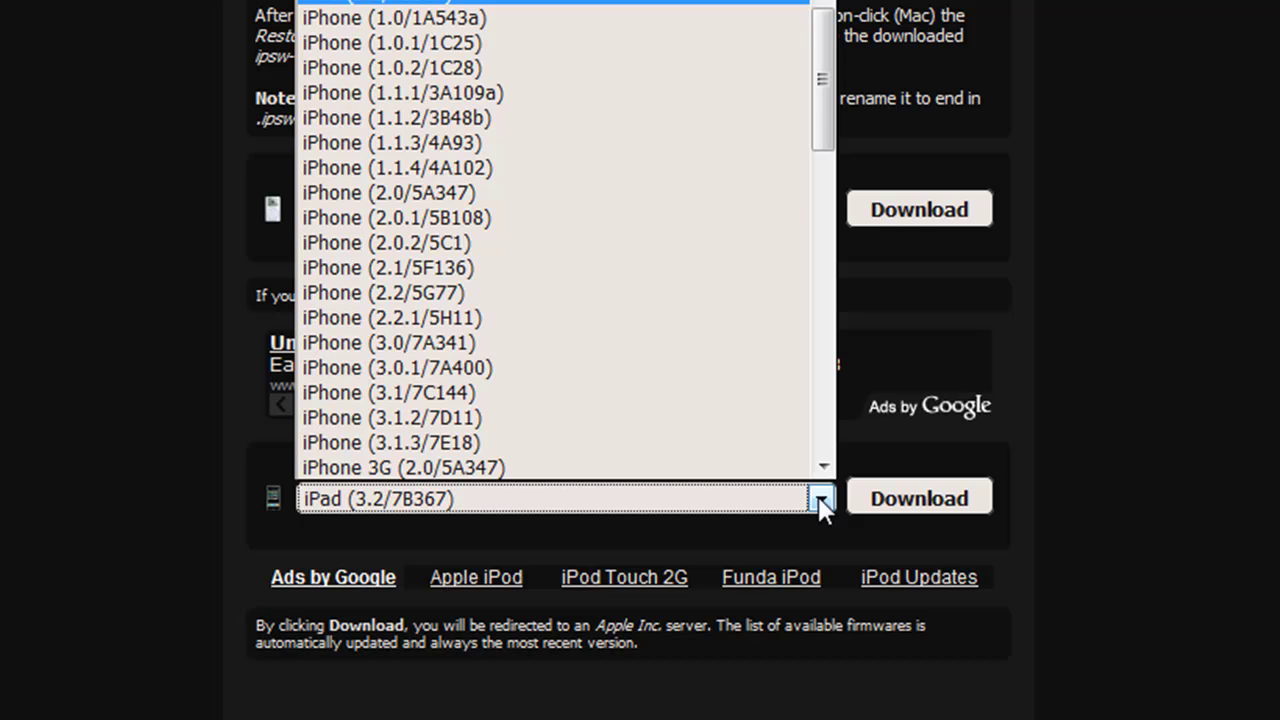
left_click_drag(826, 109, 828, 430)
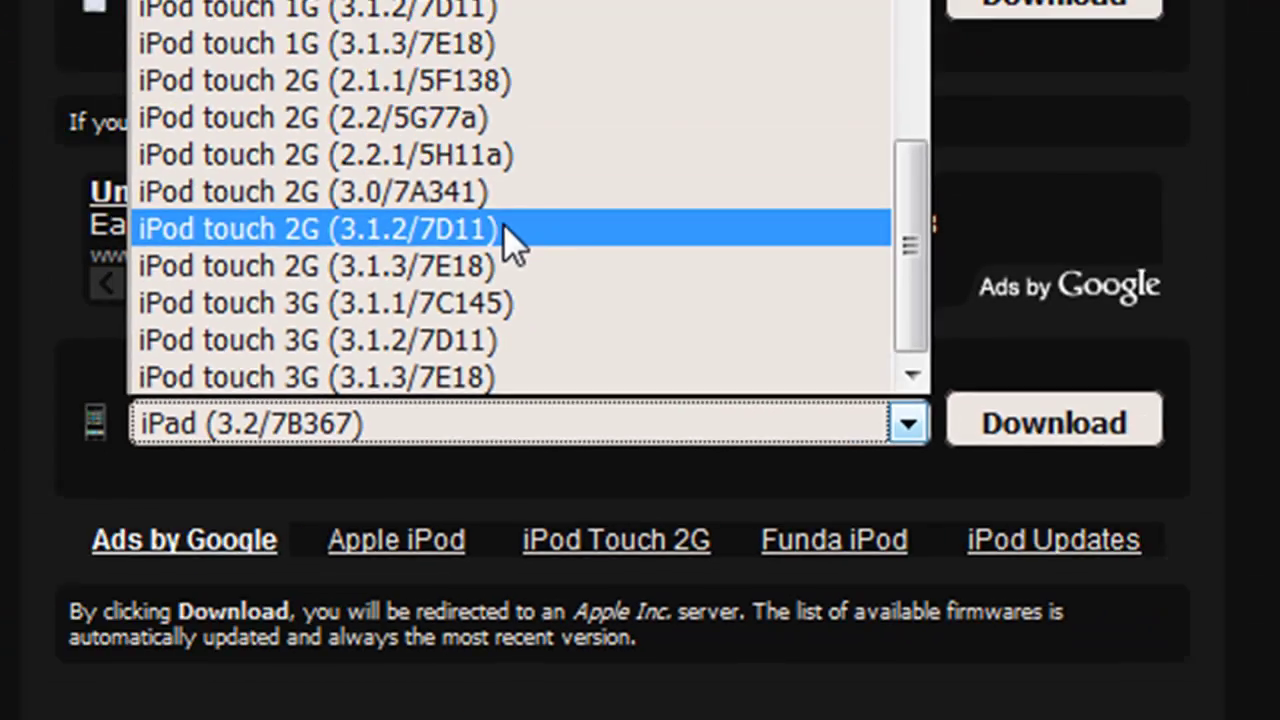
left_click(503, 145)
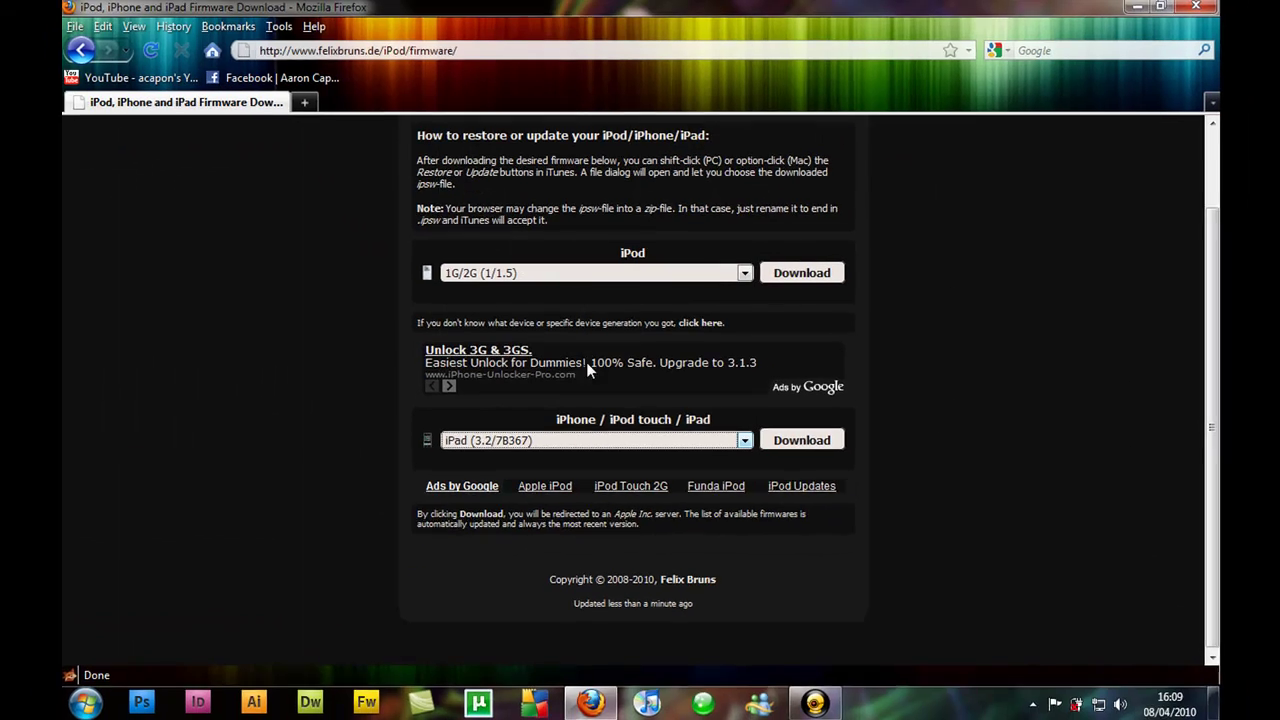
left_click(796, 442)
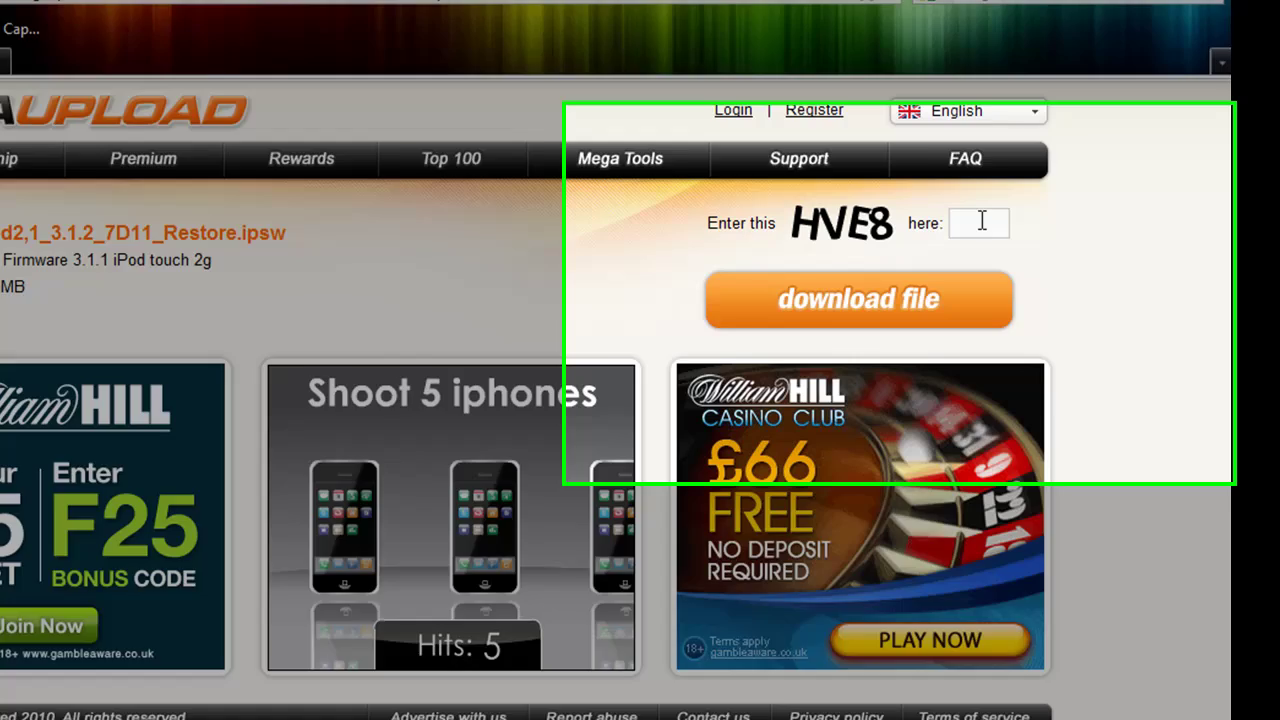
- Enter the captcha code and request the iPod2,1_3.1.2_7D11_Restore.ipsw download, closing the browser during the waiting period
left_click(1023, 221)
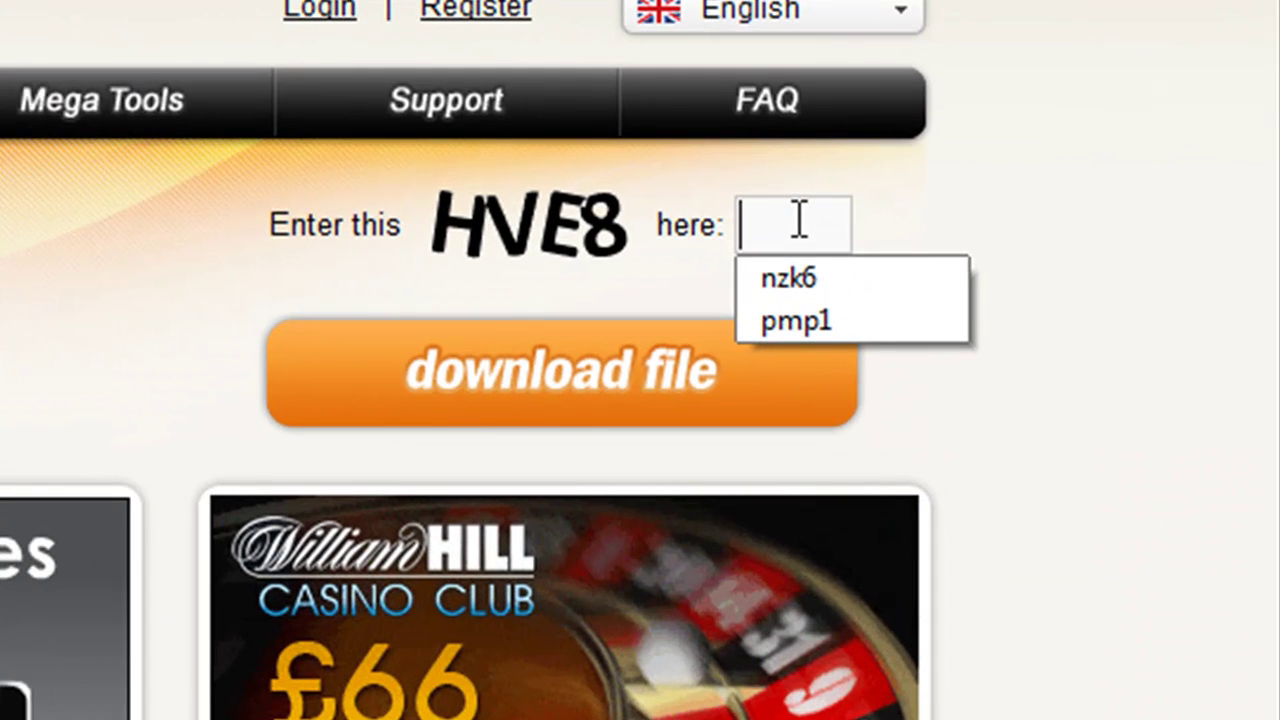
type("hve")
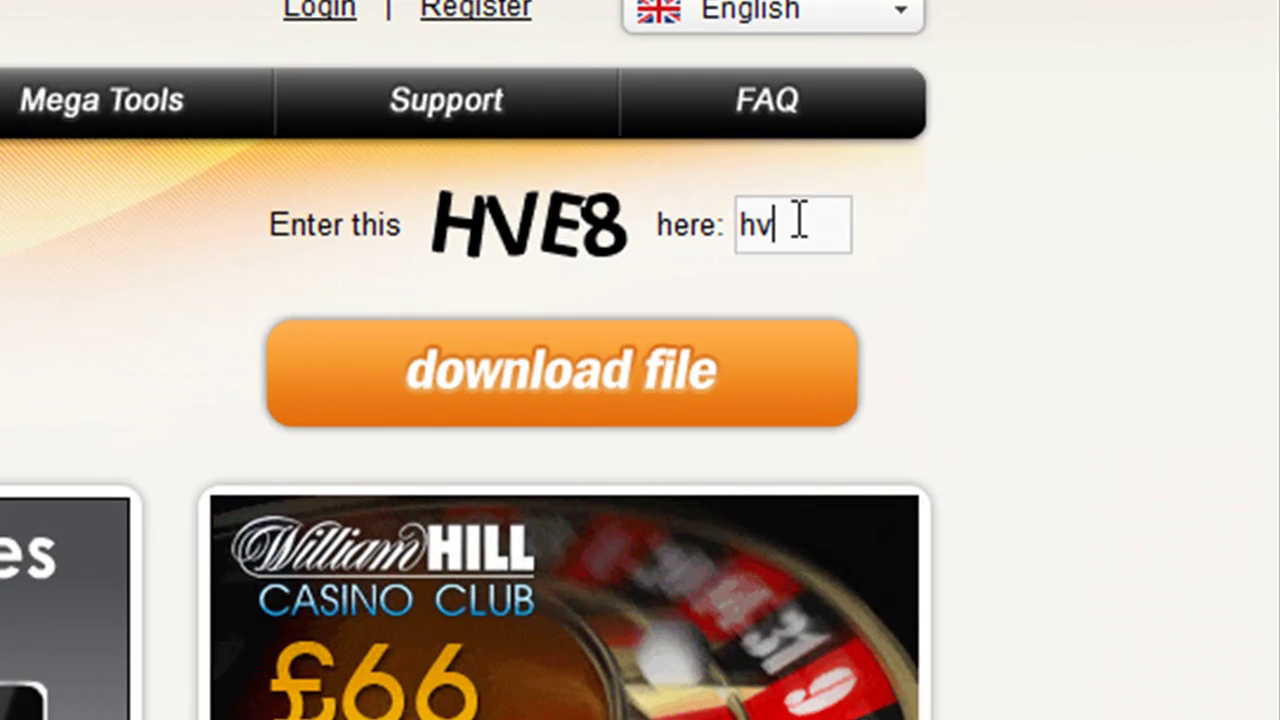
type("8")
left_click(515, 385)
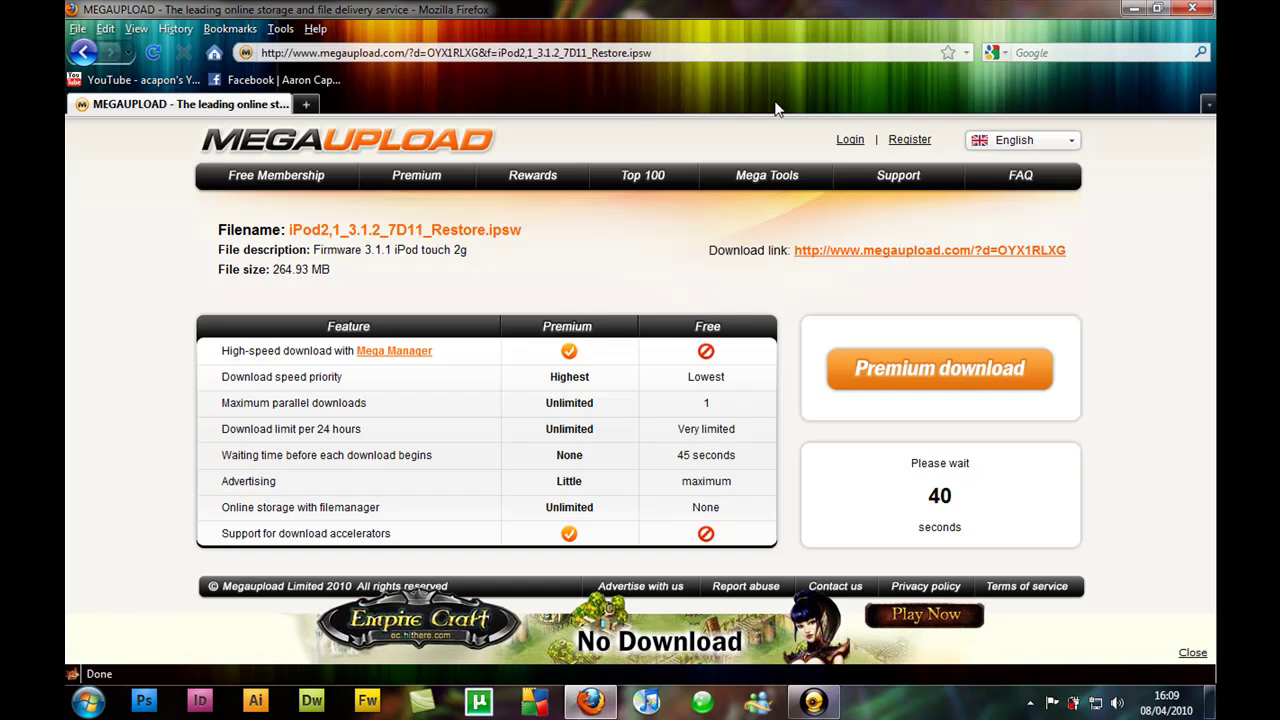
left_click(1192, 8)
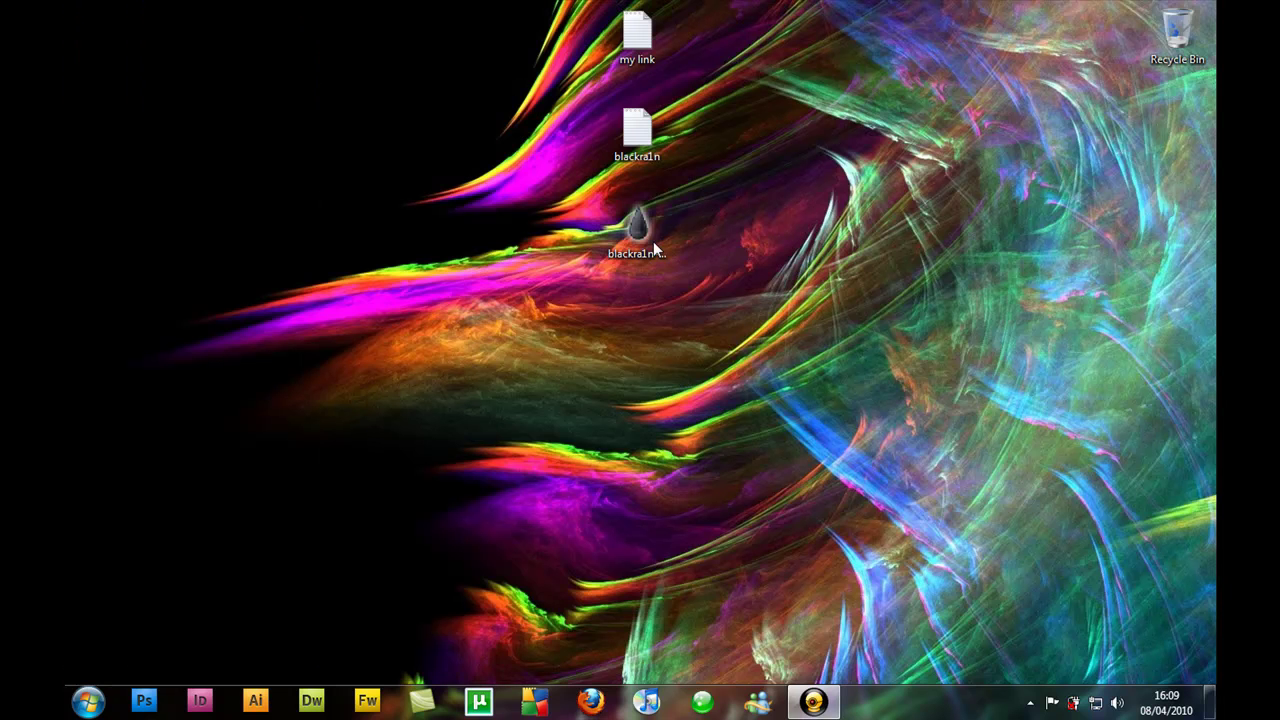
- Move the iPod2,1_3.1.2_7D11_Restore firmware file from the Downloads folder to the desktop, below the blackra1n icons
key("super")
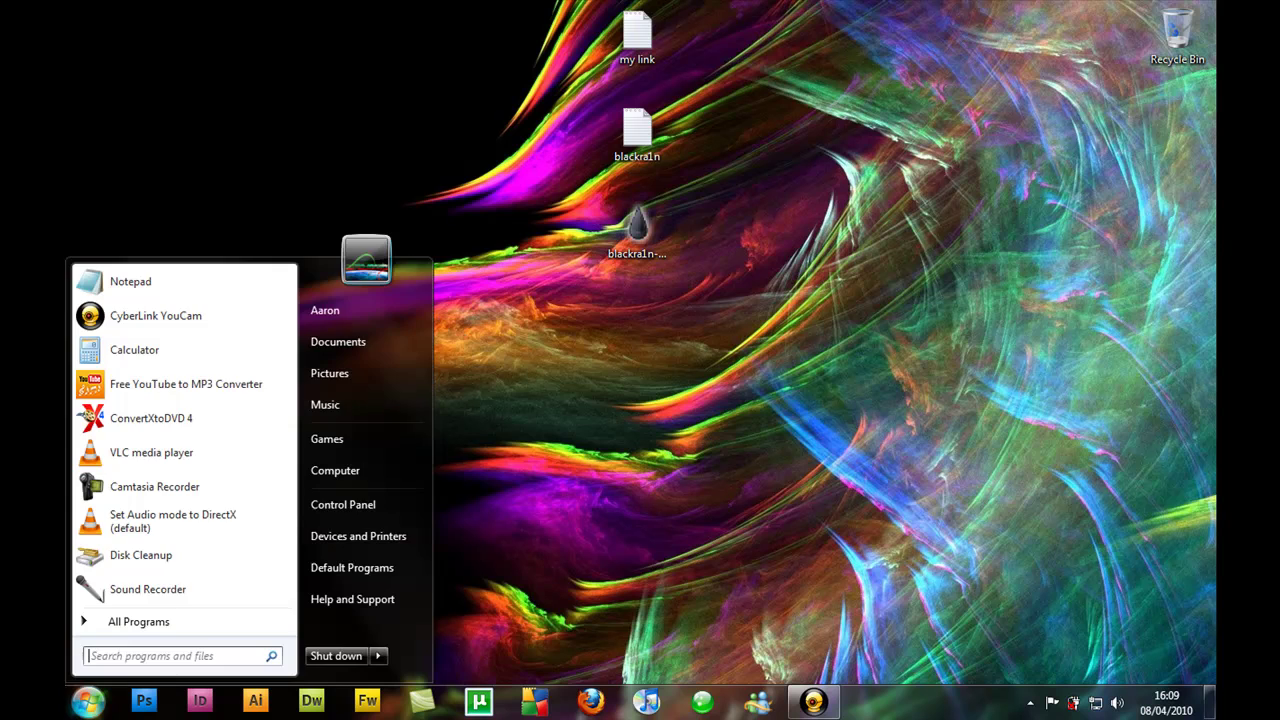
left_click(357, 310)
double_click(718, 140)
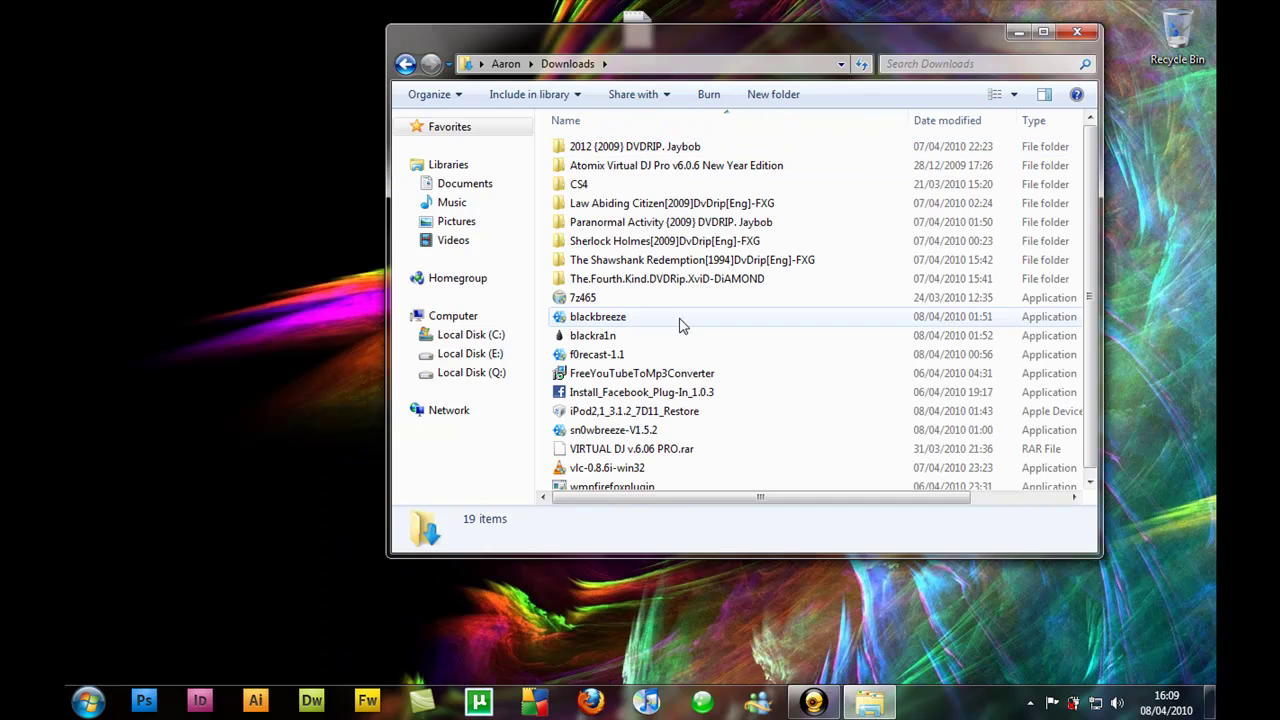
left_click(683, 414)
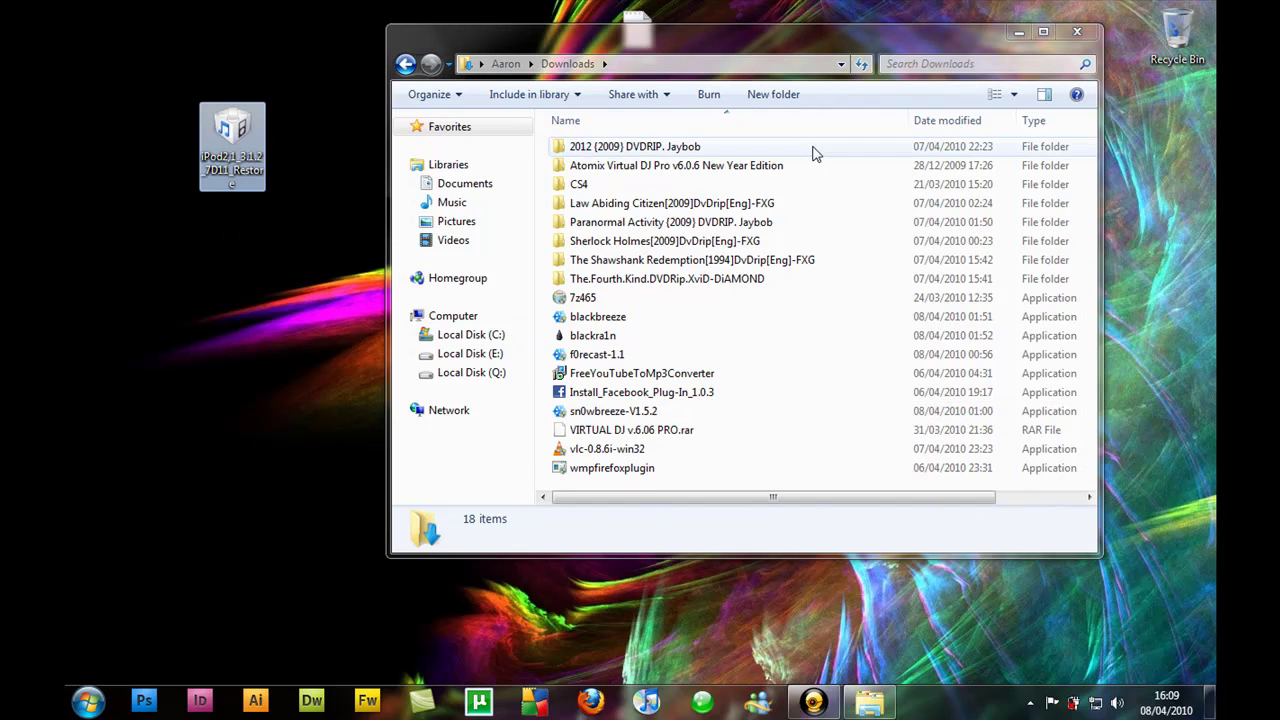
left_click(1076, 33)
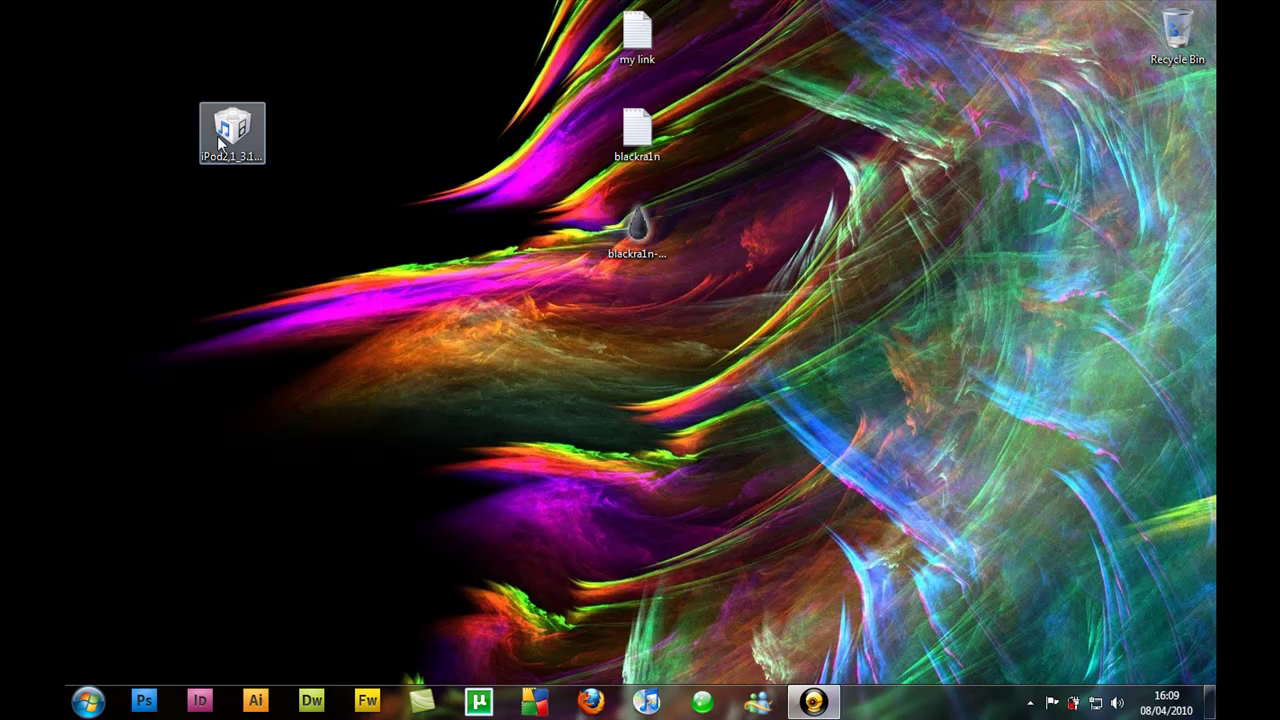
mouse_move(220, 138)
left_mouse_down()
mouse_move(600, 342)
mouse_move(600, 438)
left_mouse_up()
mouse_move(734, 491)
left_mouse_down()
mouse_move(671, 471)
mouse_move(549, 382)
left_mouse_up()
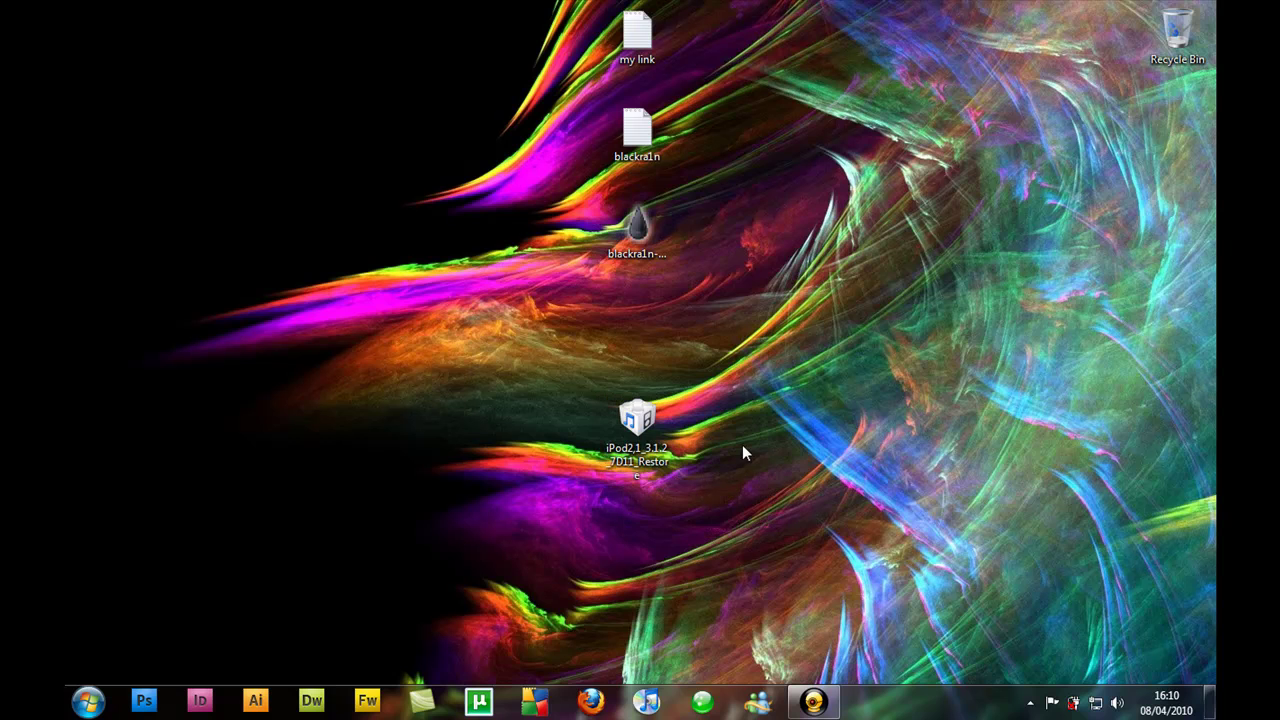
- Open iTunes and bring it back to the front after showing the webcam window
left_click(645, 703)
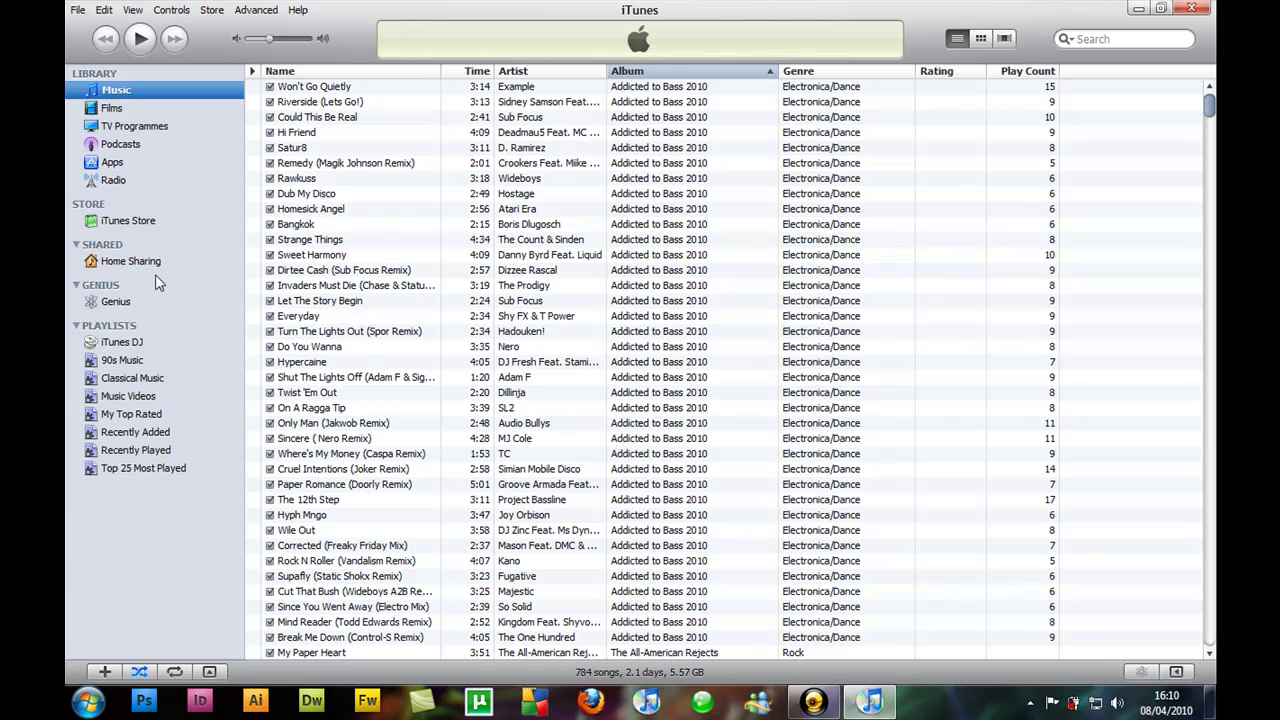
left_click(812, 703)
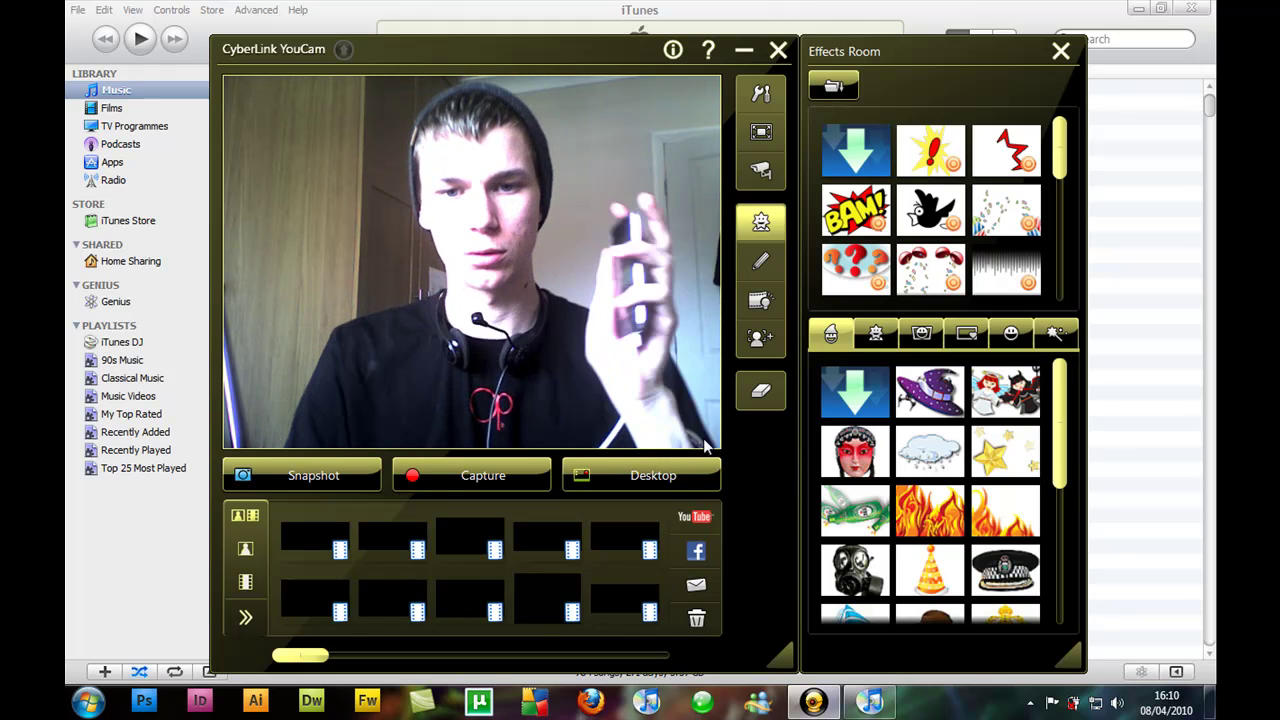
left_click(745, 52)
left_click(813, 701)
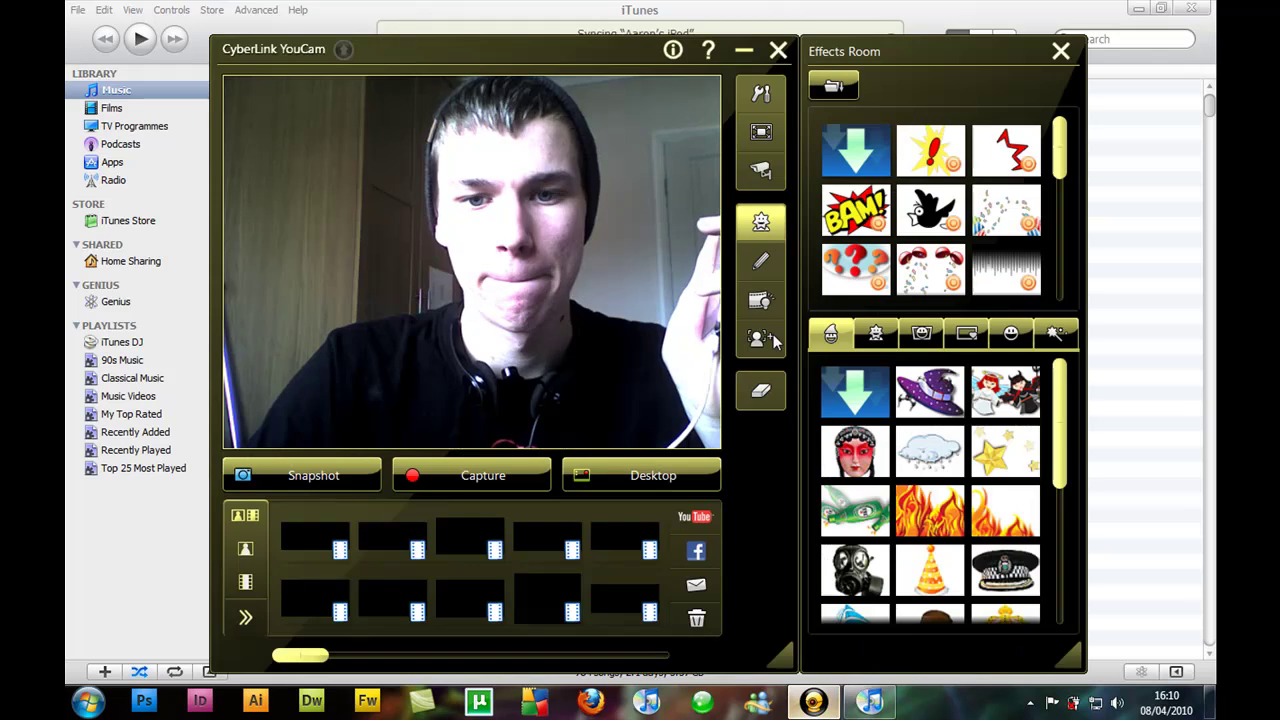
left_click_drag(623, 48, 1058, 61)
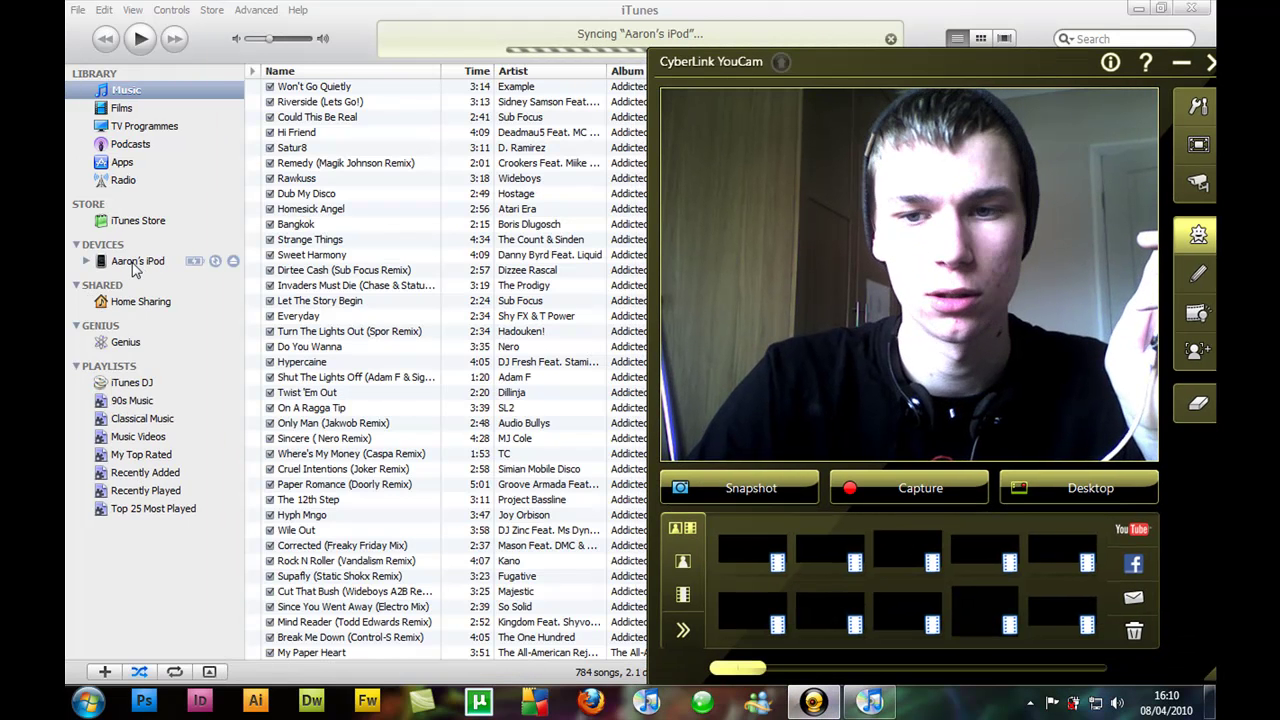
key("alt+Tab")
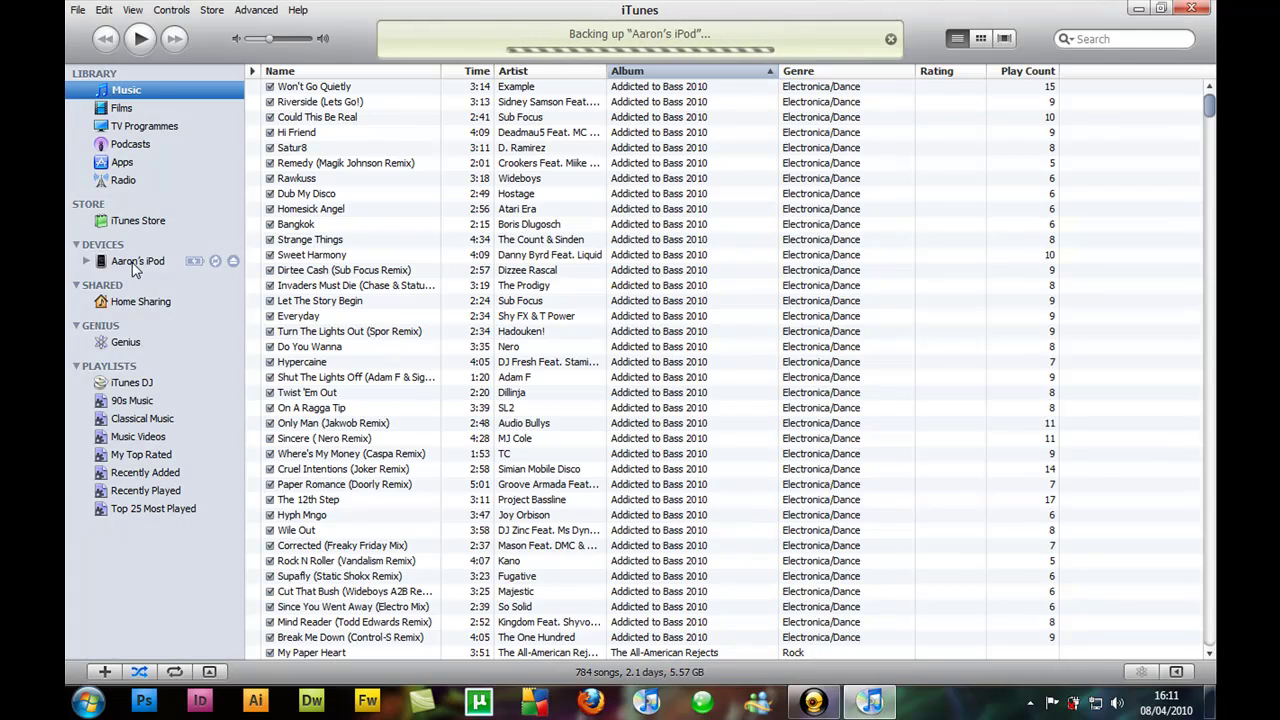
- Select the connected iPod among the iTunes devices and back it up
left_click(150, 263)
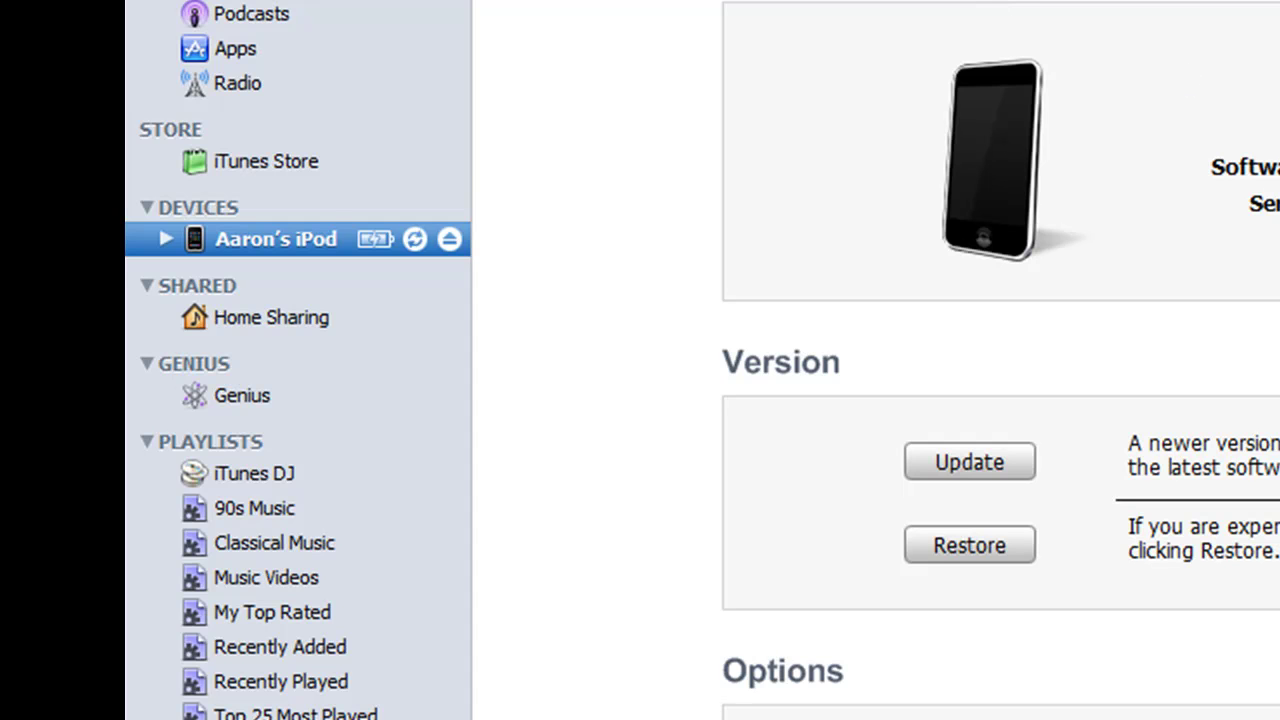
key("alt+Tab")
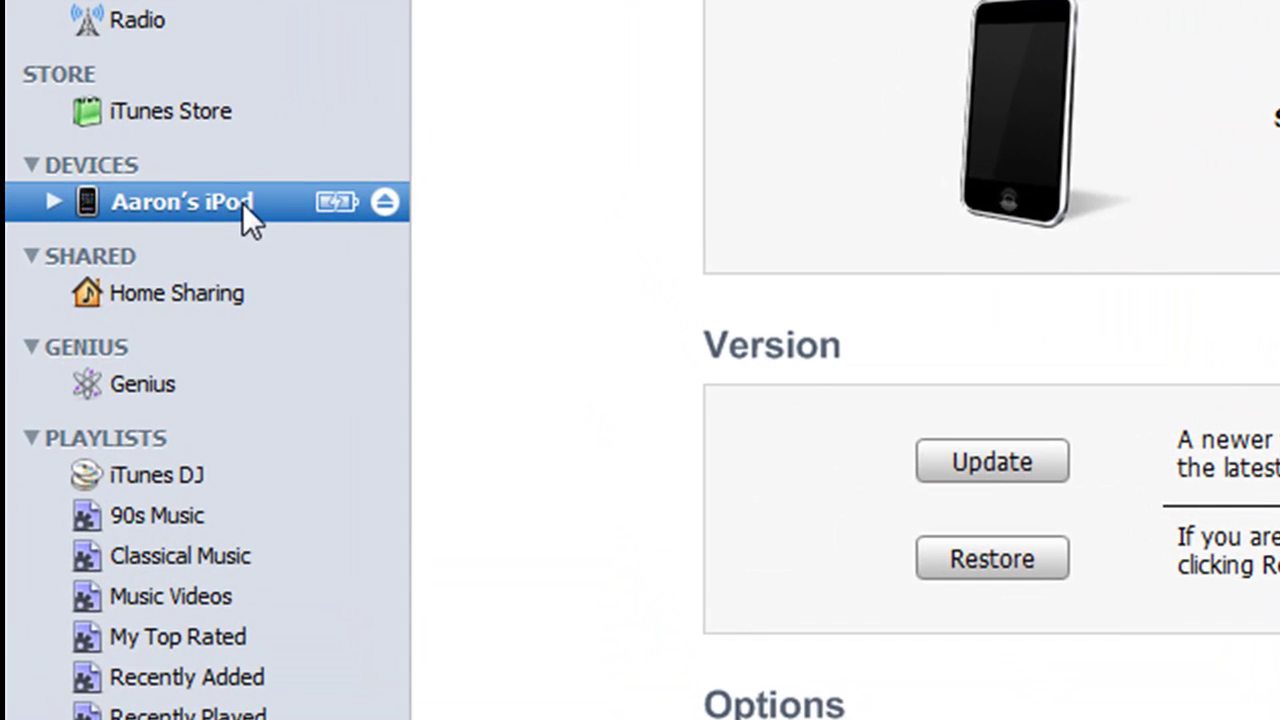
right_click(190, 247)
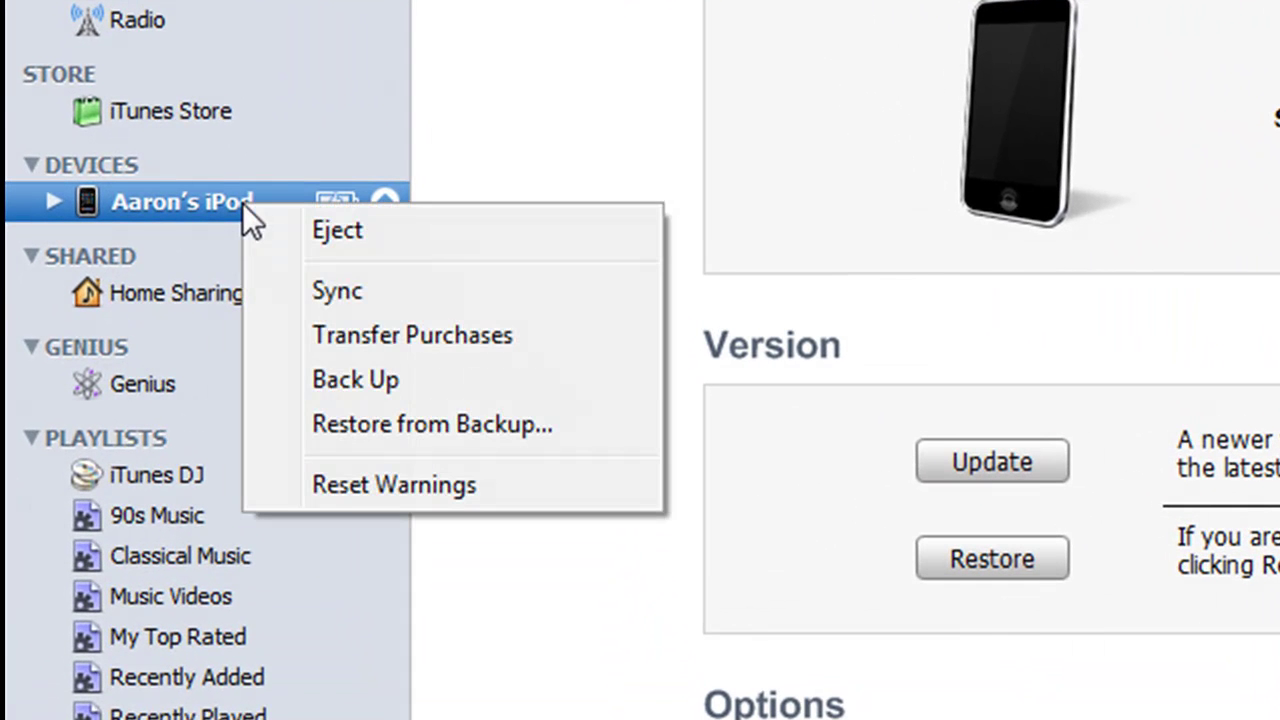
left_click(329, 374)
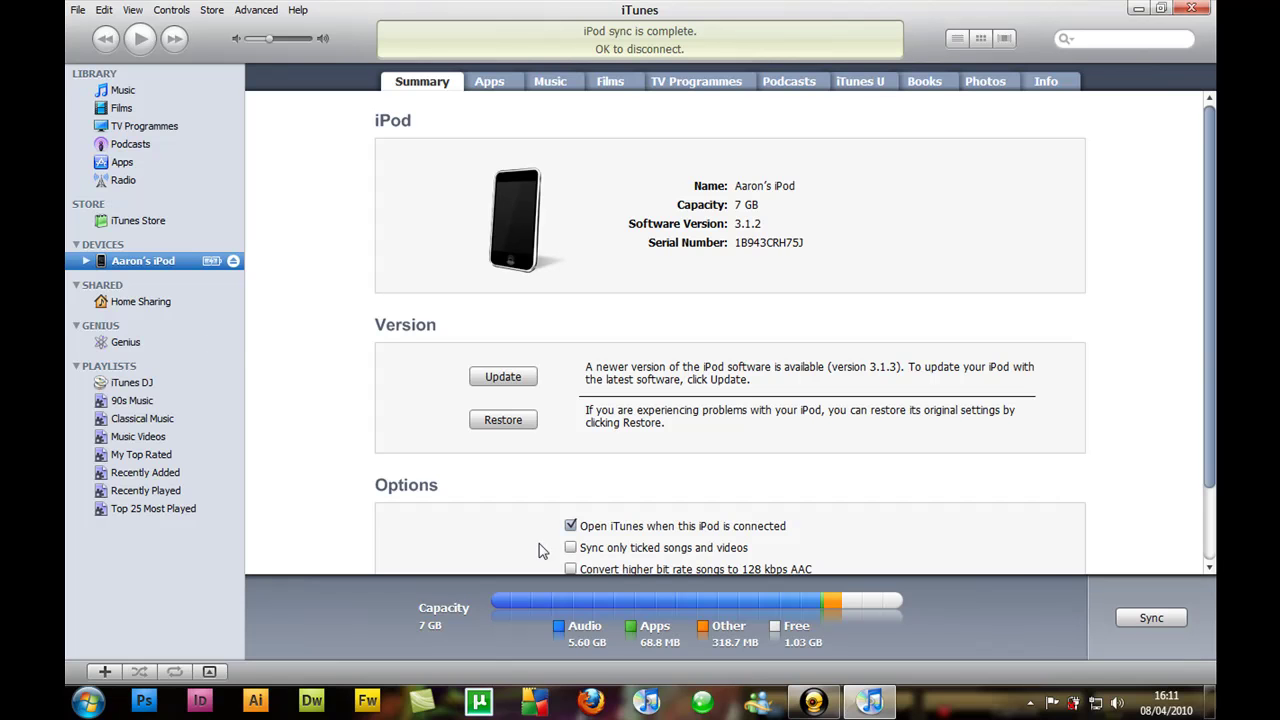
left_click(812, 703)
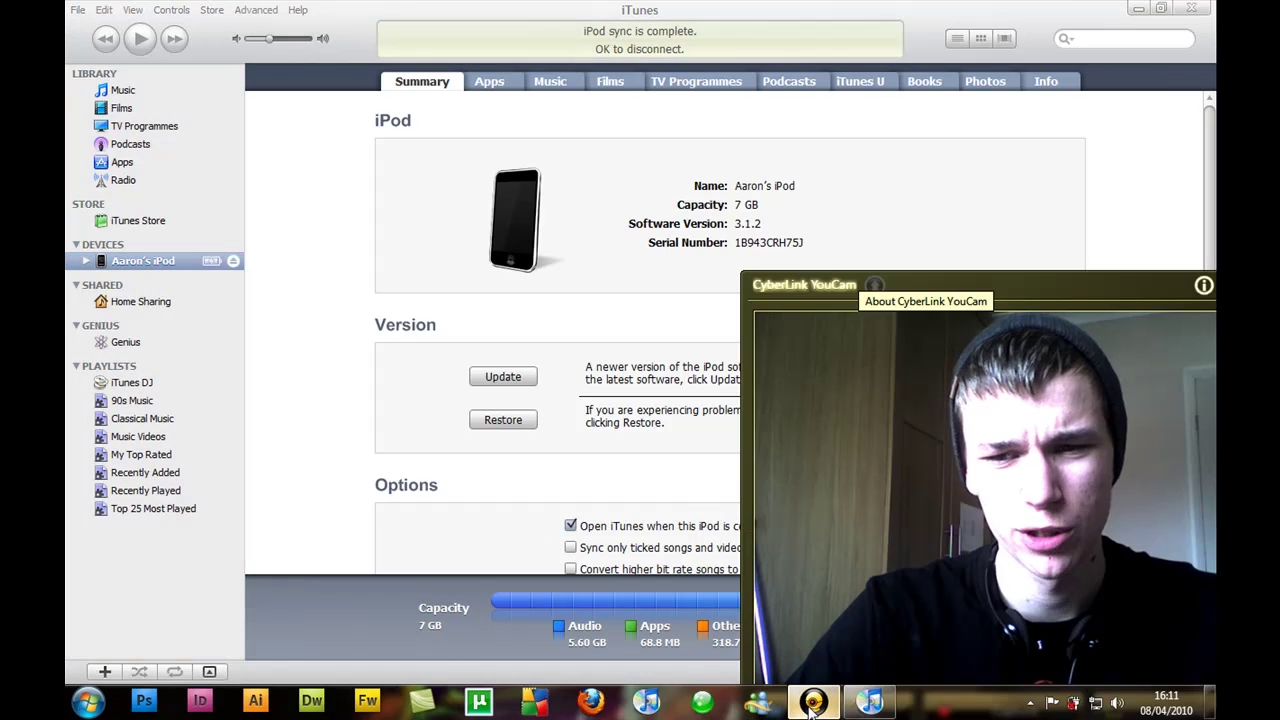
left_click_drag(1029, 359, 984, 268)
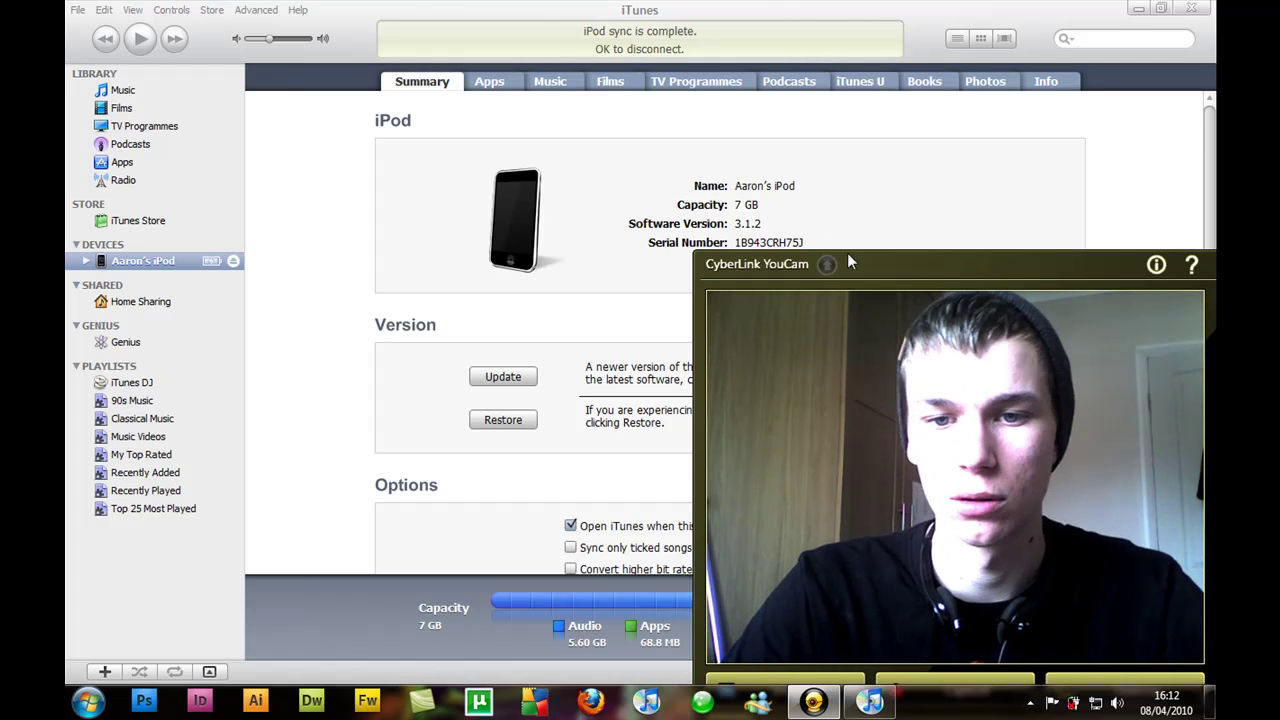
mouse_move(899, 261)
left_mouse_down()
mouse_move(877, 255)
mouse_move(891, 258)
left_mouse_up()
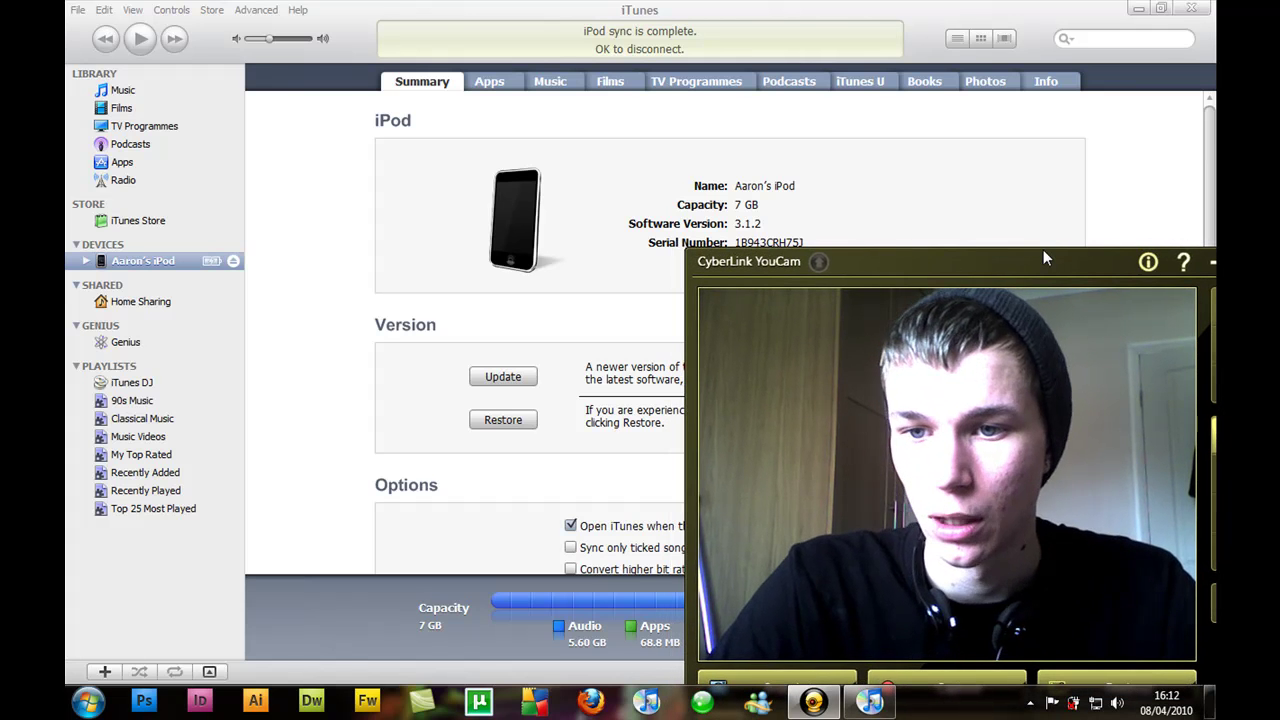
left_click_drag(1043, 258, 1133, 324)
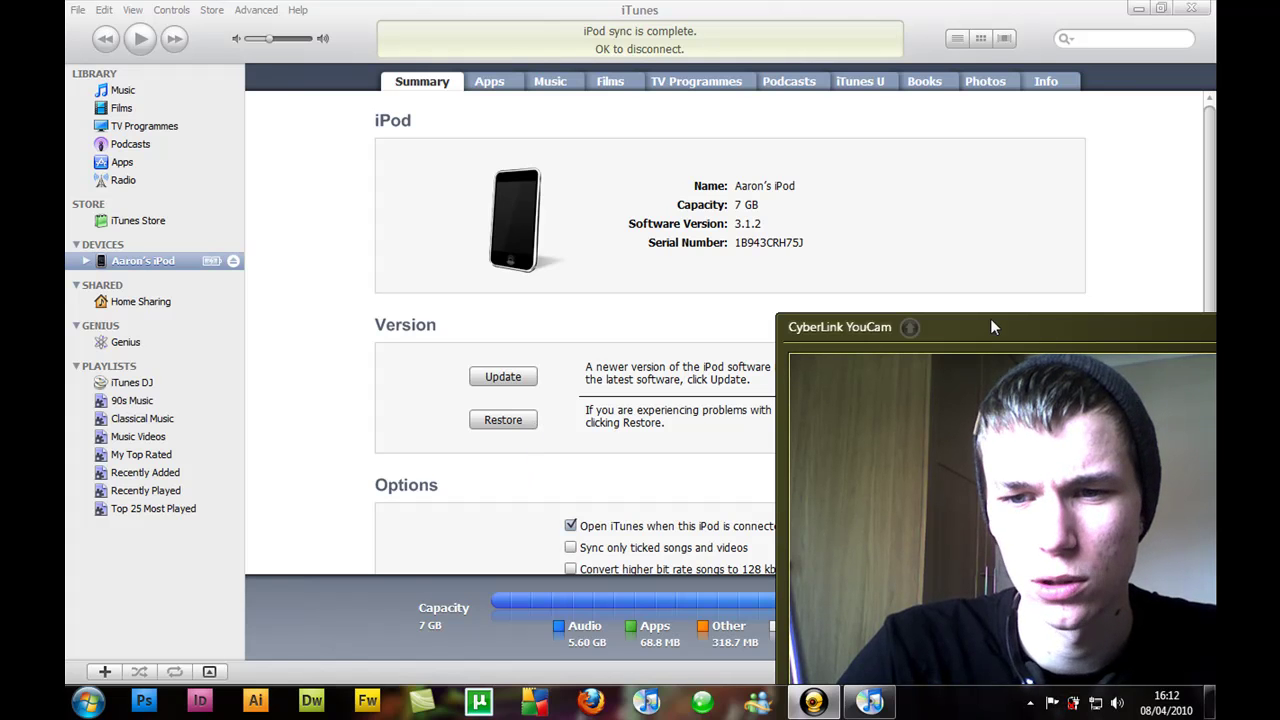
left_click_drag(990, 318, 899, 259)
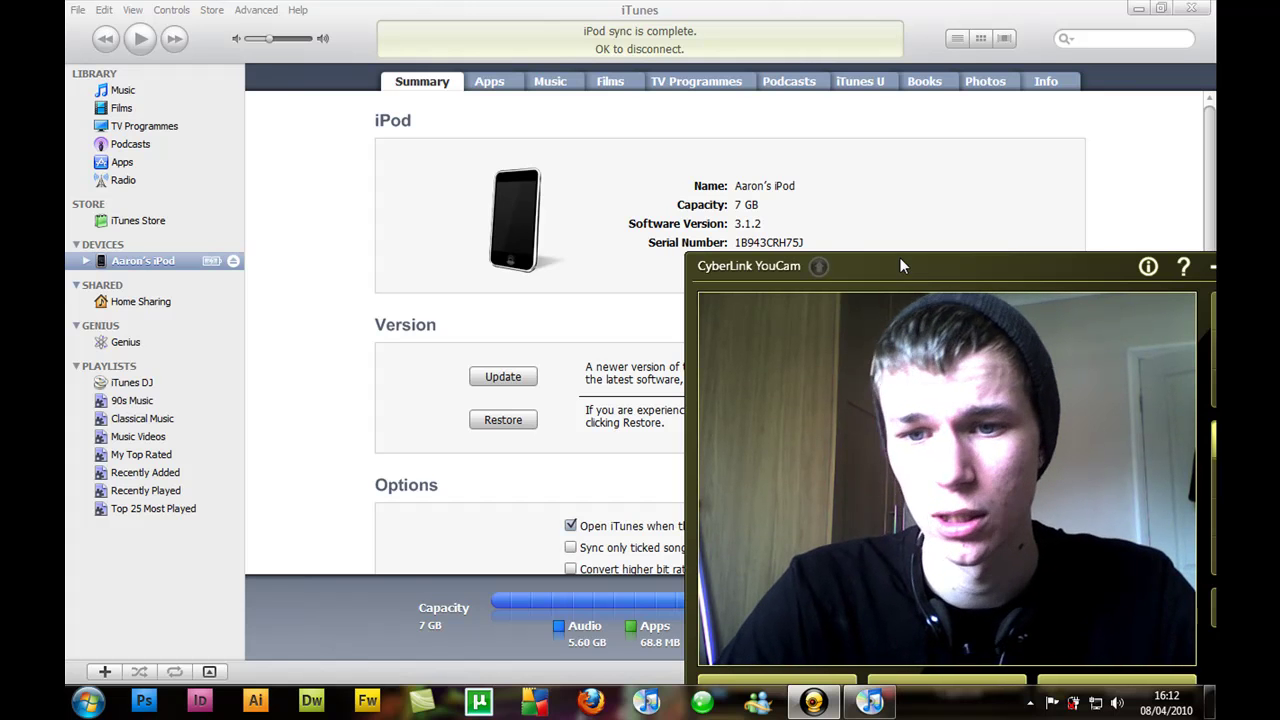
- Move the webcam window aside and bring iTunes to the front with the iPod's summary
left_click_drag(900, 259, 892, 255)
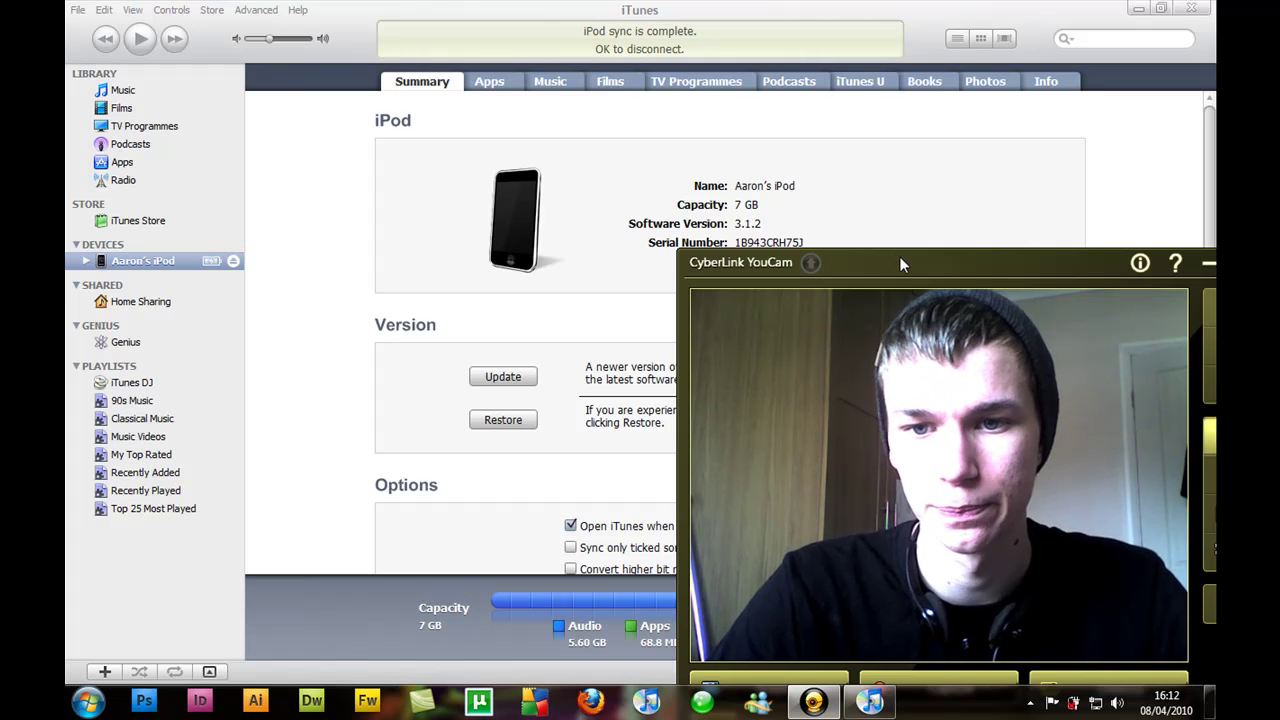
left_click_drag(896, 256, 955, 286)
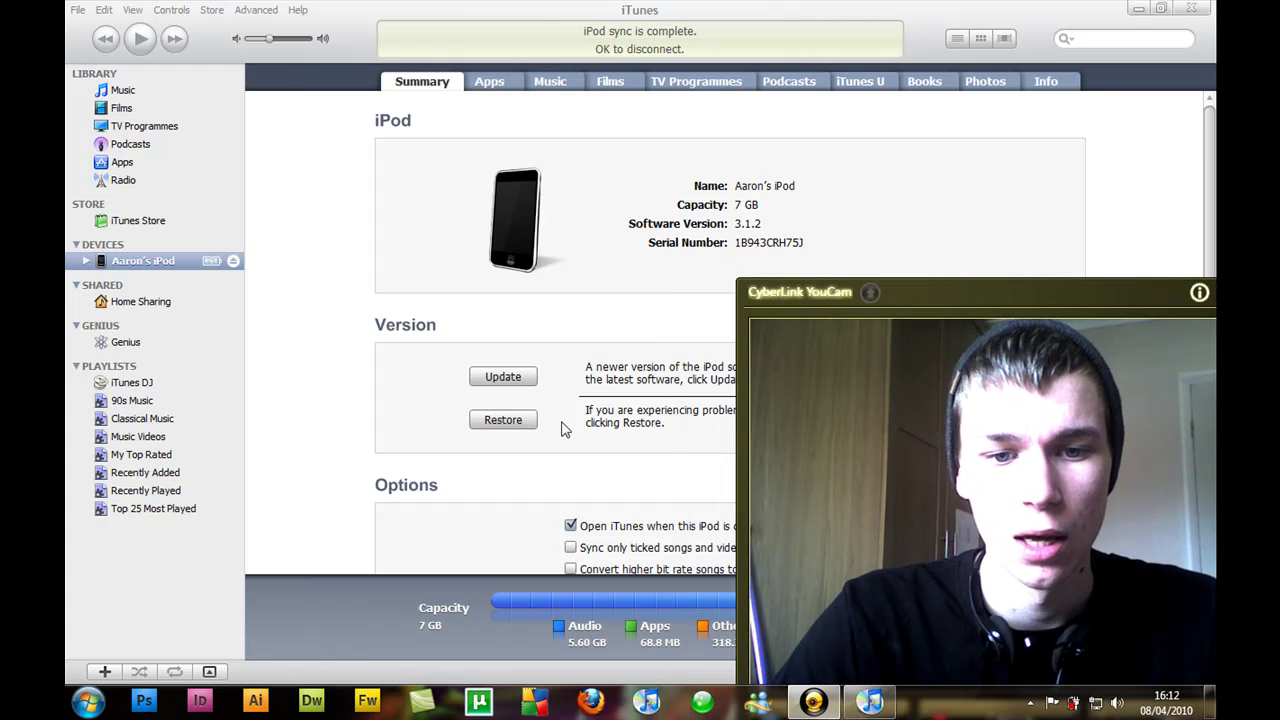
left_click(590, 467)
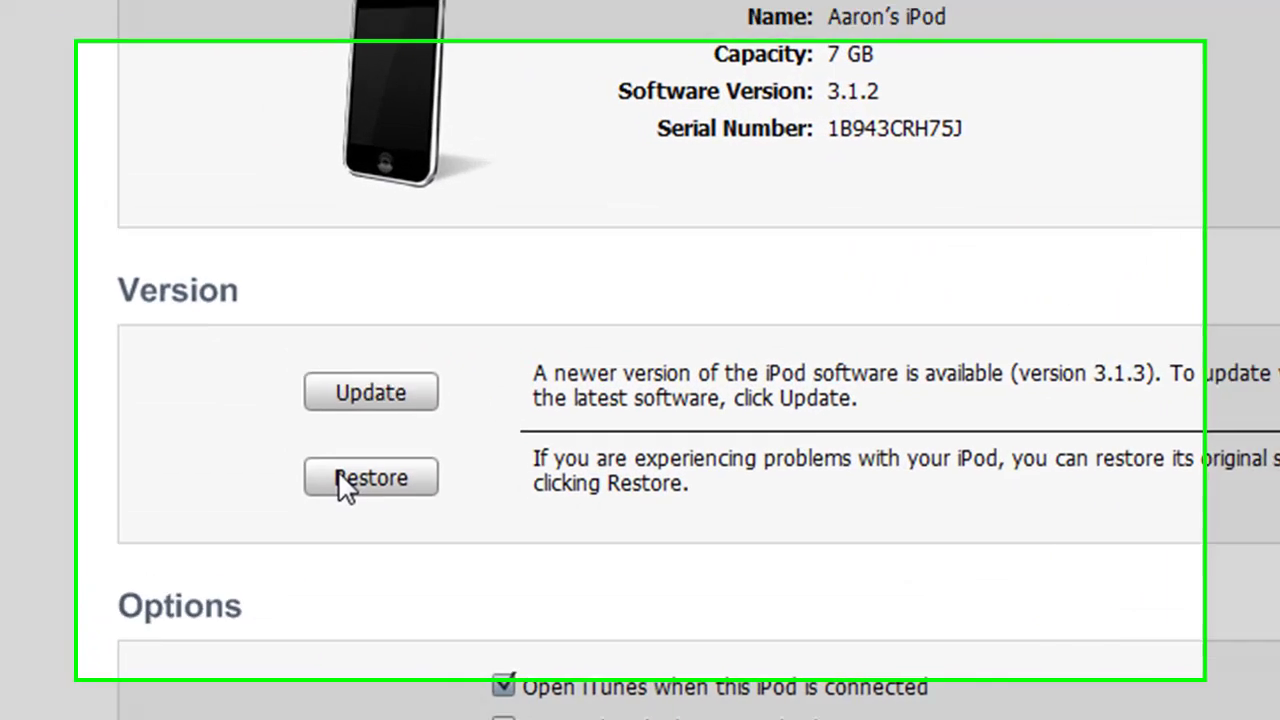
- Start restoring the iPod from the iPod2,1_3.1.2_7D11_Restore firmware file on the desktop, cancelling at the erase confirmation
left_click(486, 423, "shift")
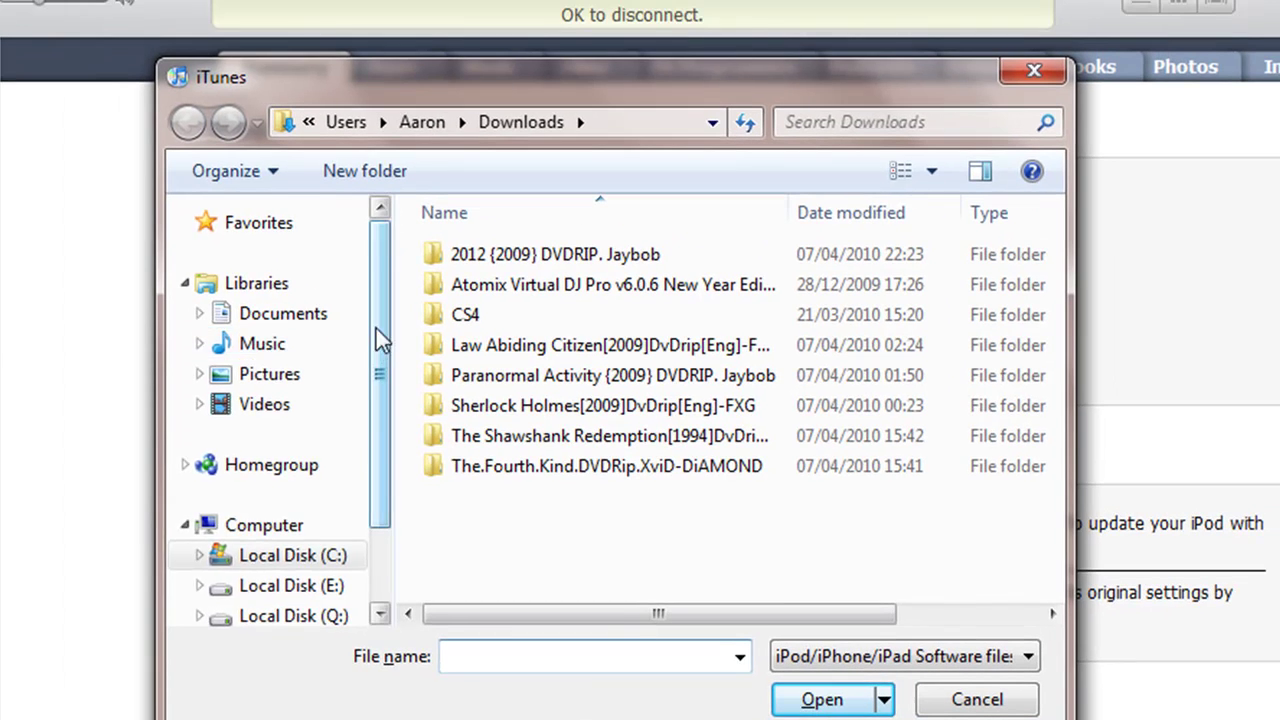
left_click_drag(376, 328, 380, 650)
left_click_drag(381, 474, 380, 249)
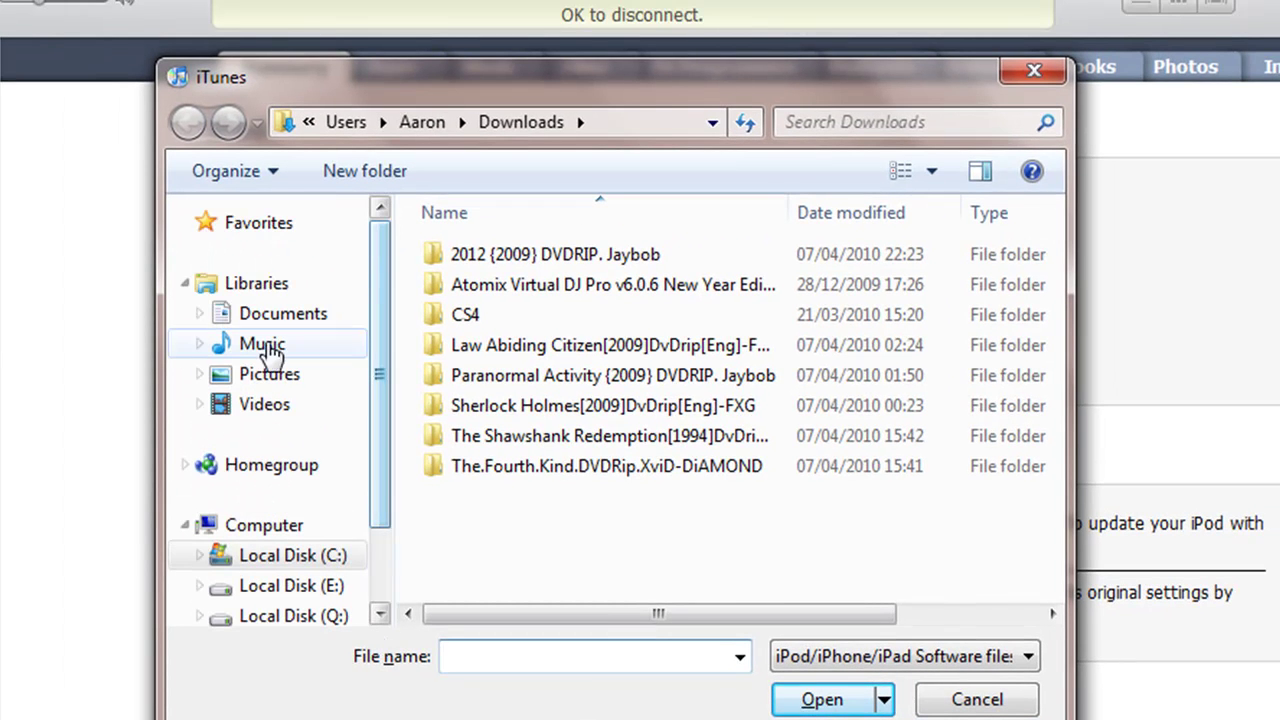
left_click(240, 527)
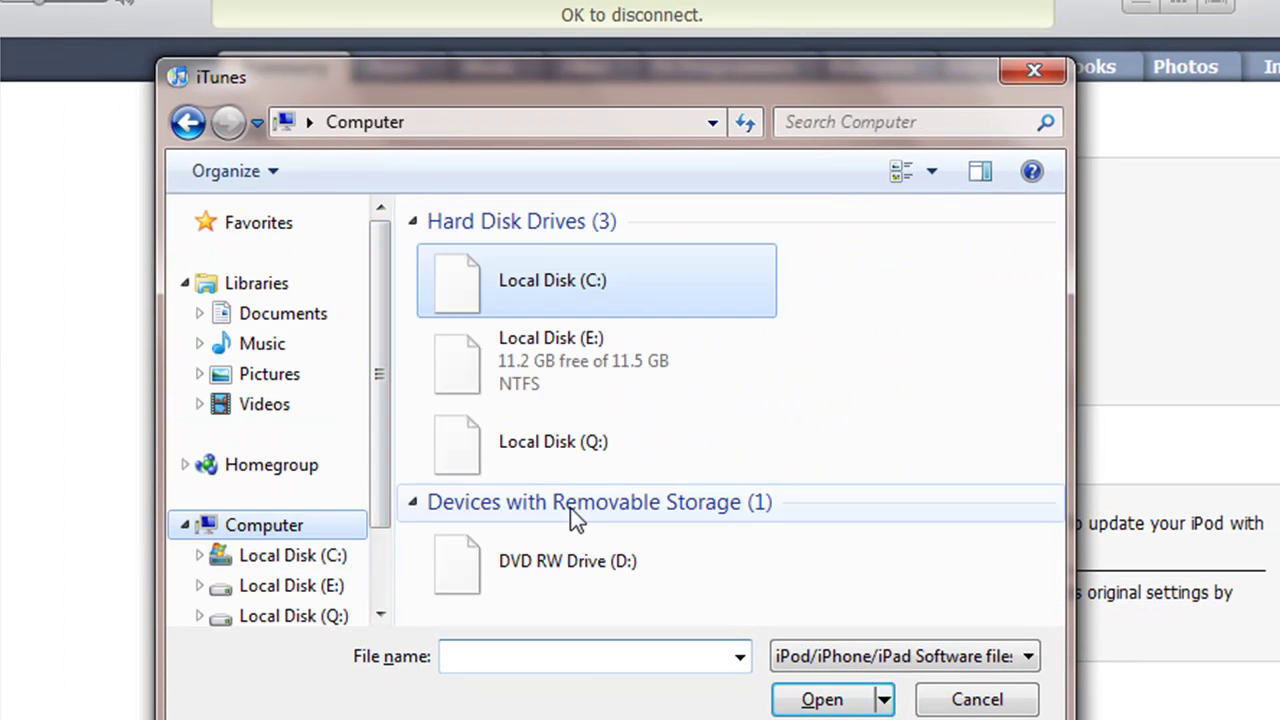
double_click(600, 299)
double_click(569, 561)
double_click(537, 255)
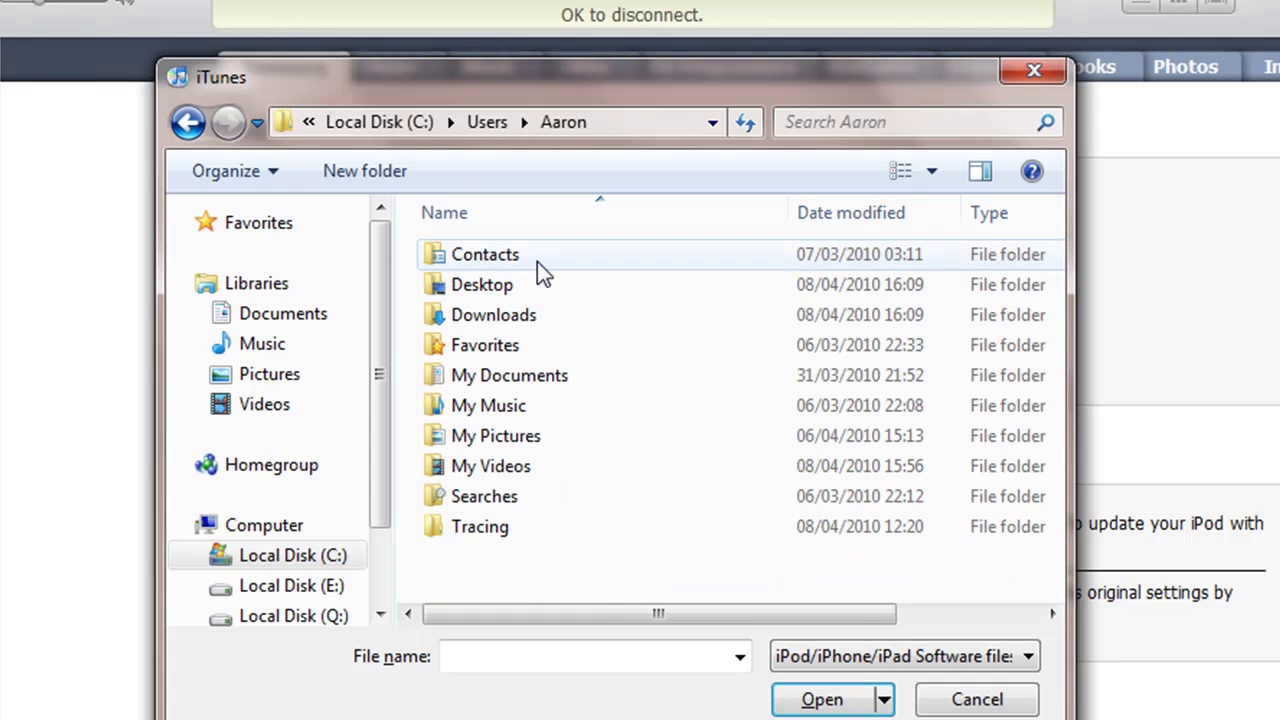
double_click(510, 285)
left_click(508, 316)
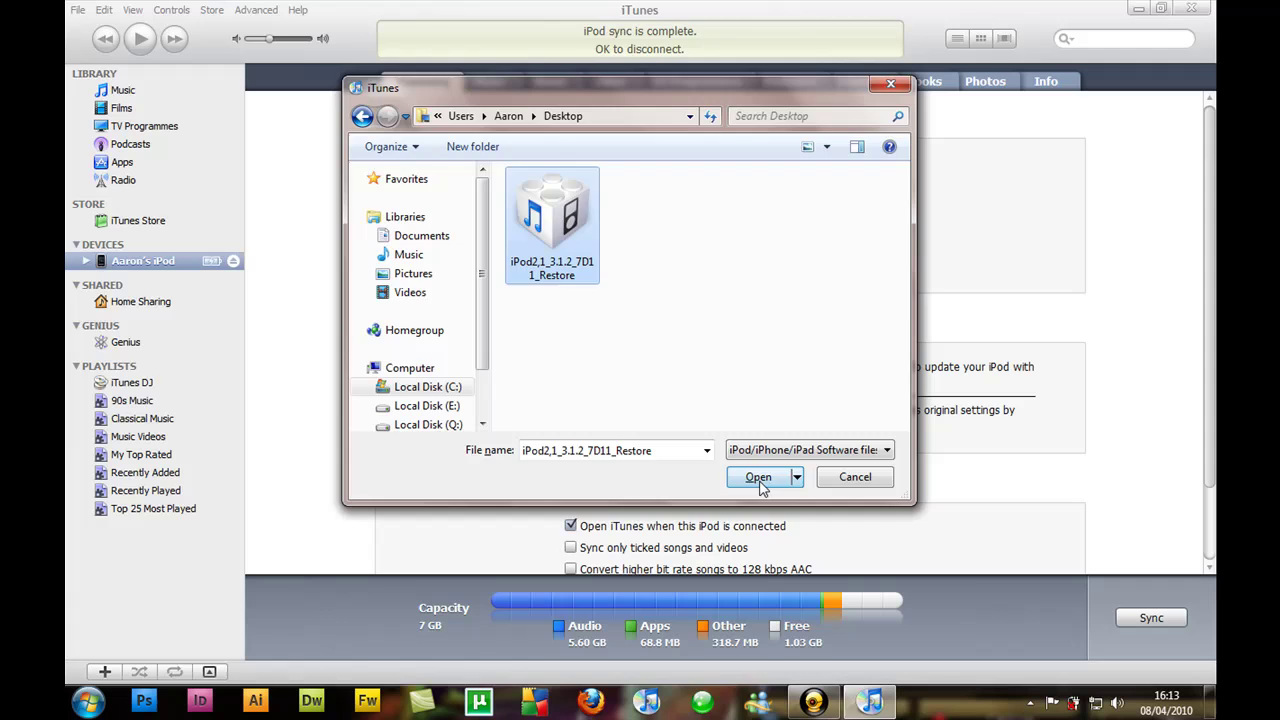
left_click(758, 477)
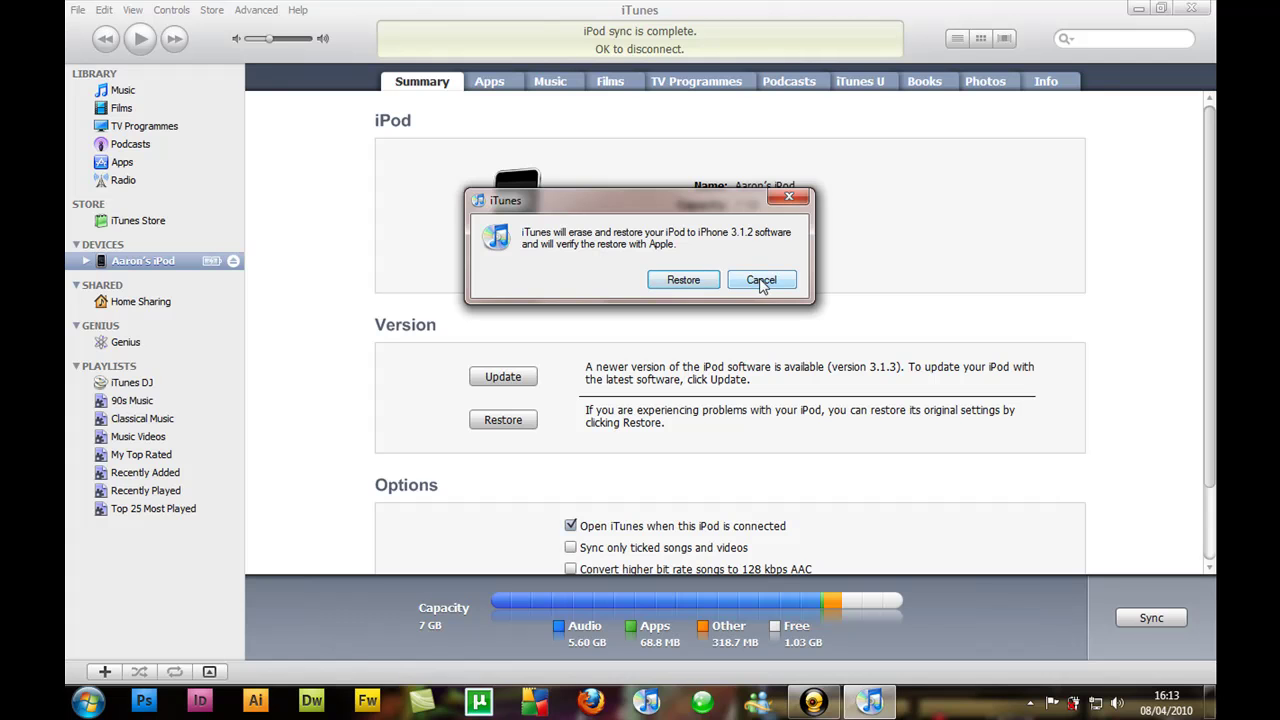
left_click(760, 281)
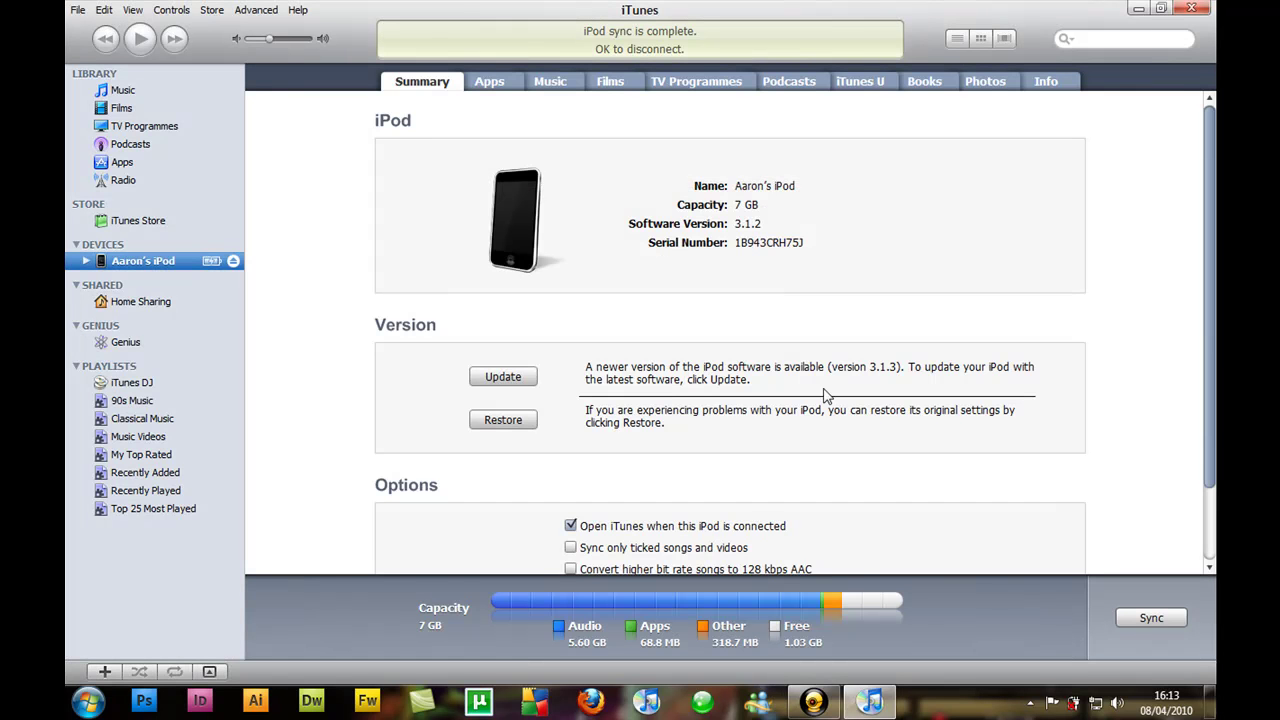
- Minimise iTunes and the webcam window so the desktop with the blackra1n and firmware files is showing
left_click(870, 705)
left_click_drag(1007, 277, 511, 49)
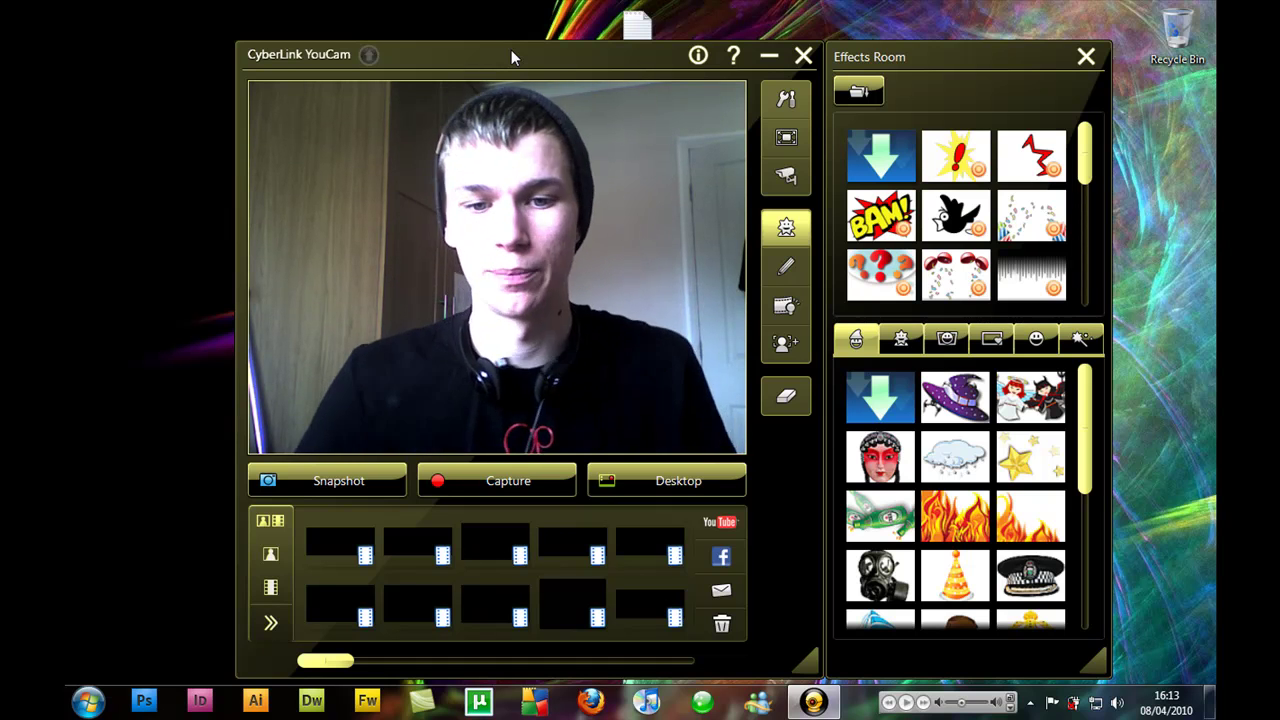
mouse_move(539, 58)
left_mouse_down()
mouse_move(515, 68)
mouse_move(539, 72)
mouse_move(535, 62)
left_mouse_up()
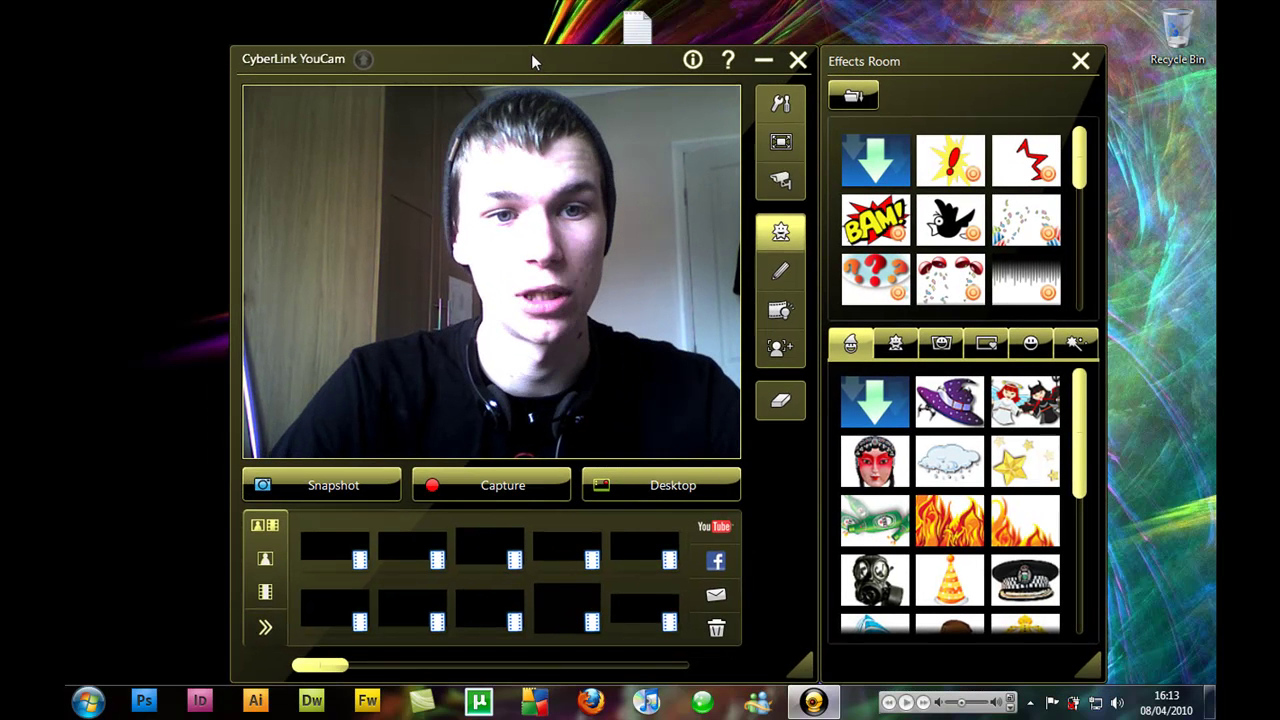
mouse_move(531, 54)
left_mouse_down()
mouse_move(522, 42)
mouse_move(522, 53)
left_mouse_up()
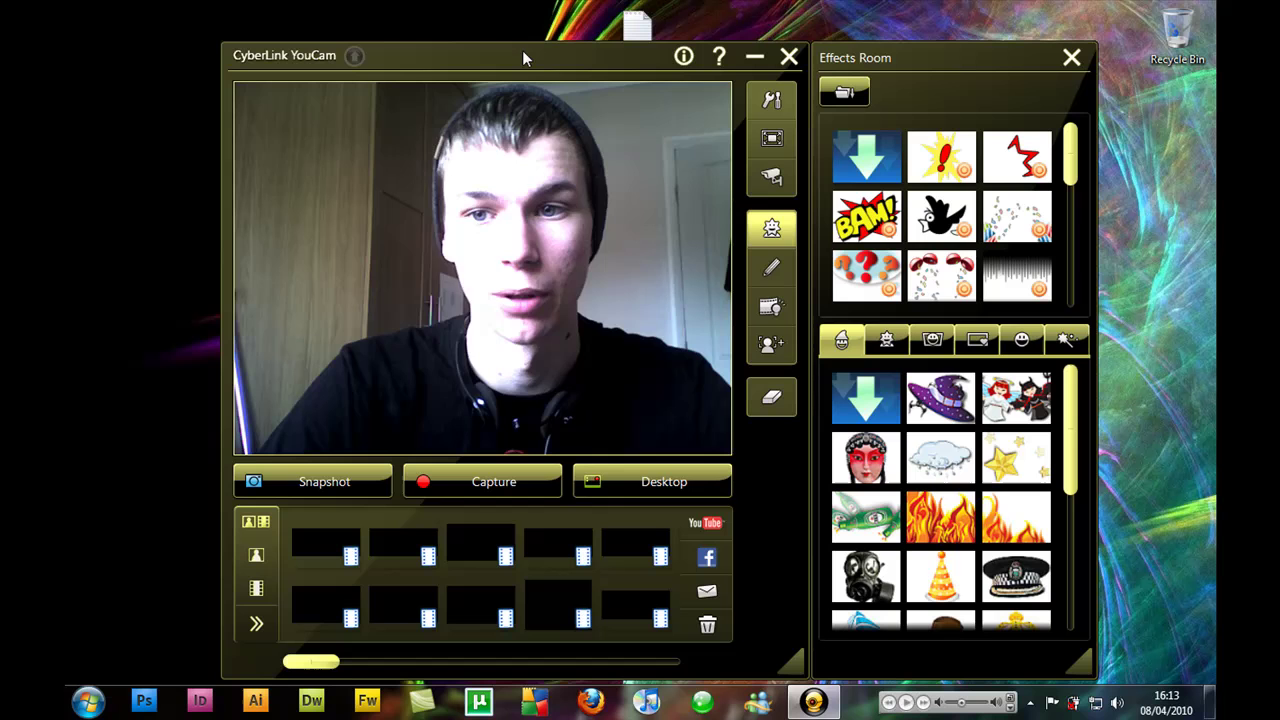
left_click(754, 59)
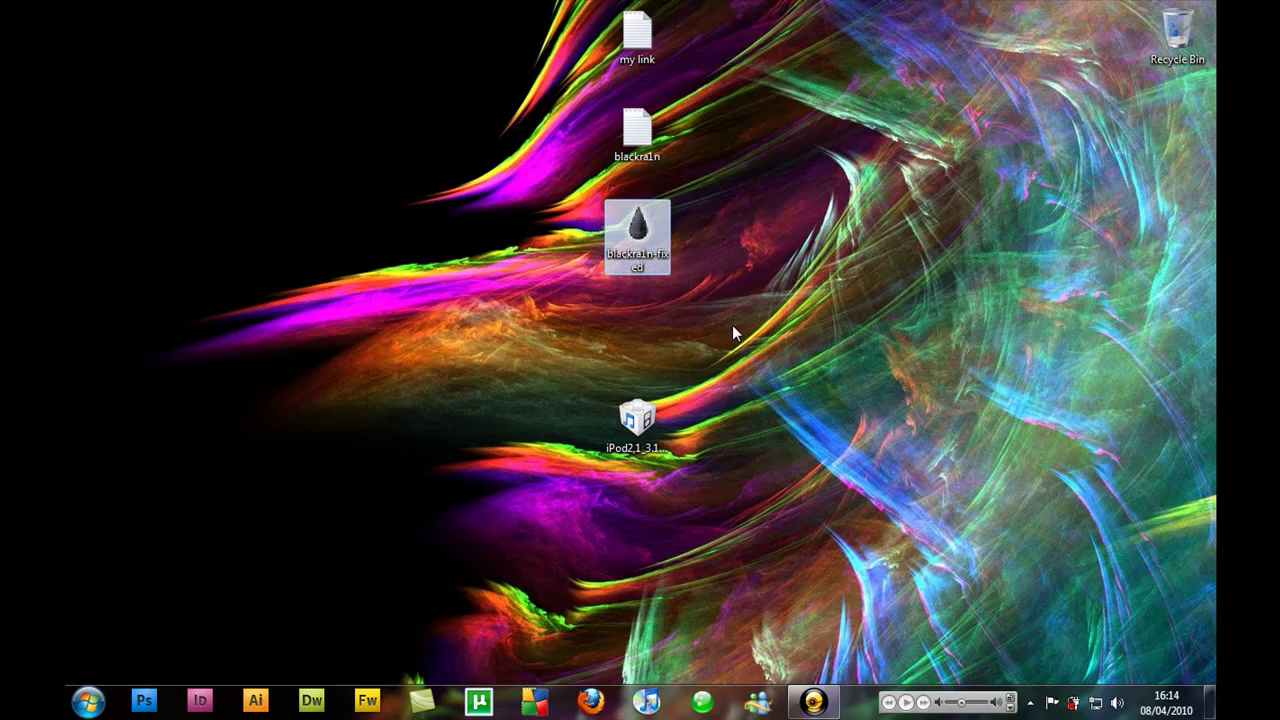
left_click(1011, 703)
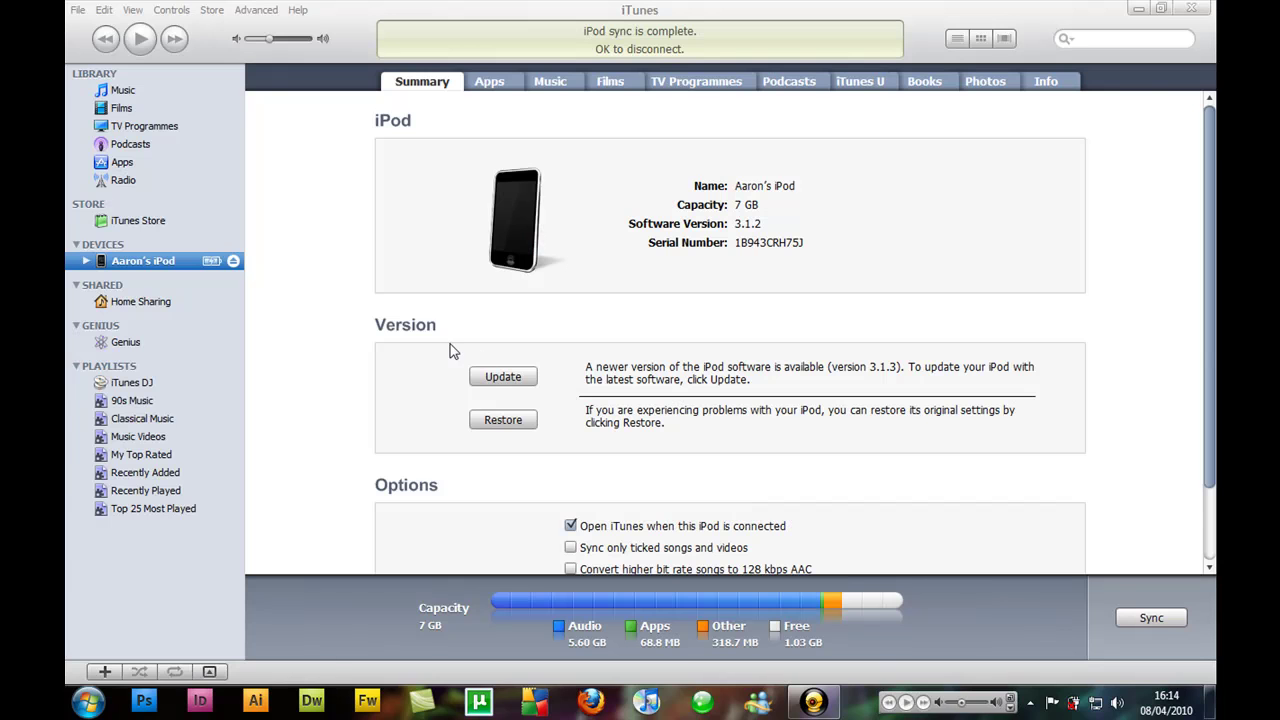
left_click(1137, 9)
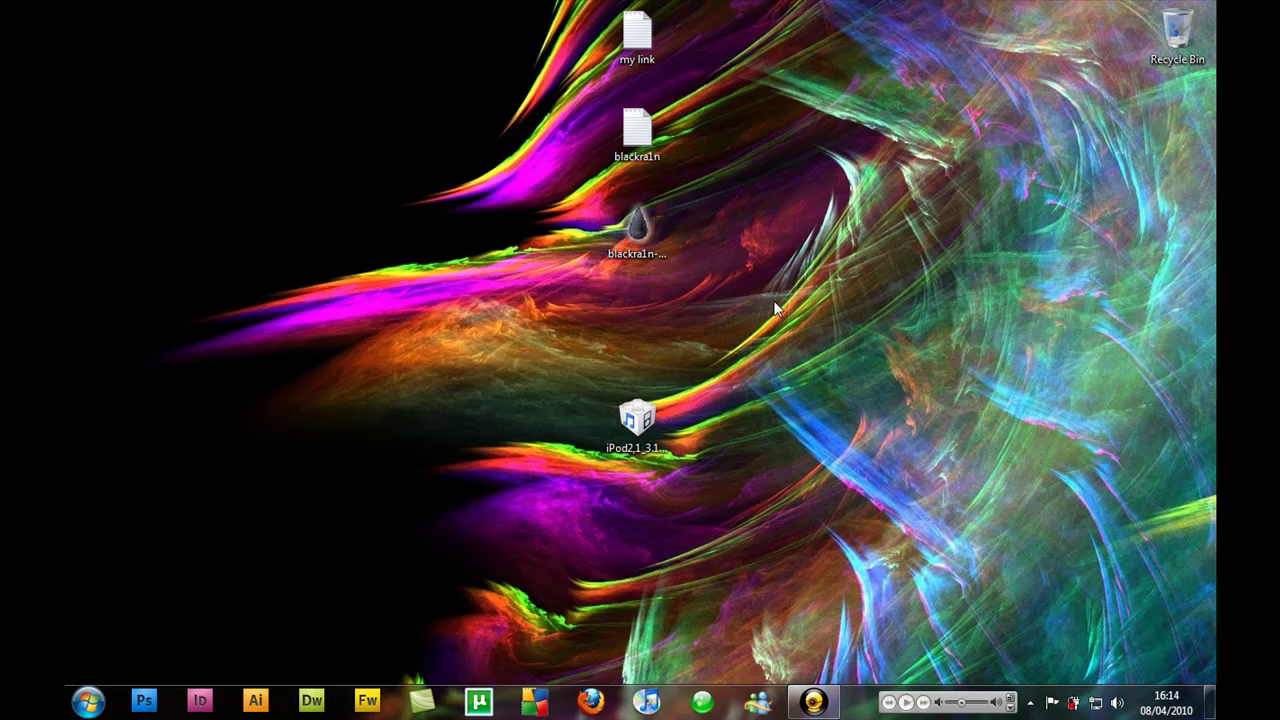
- Open the Downloads folder and point out the blackbreeze and blackra1n applications
key("super")
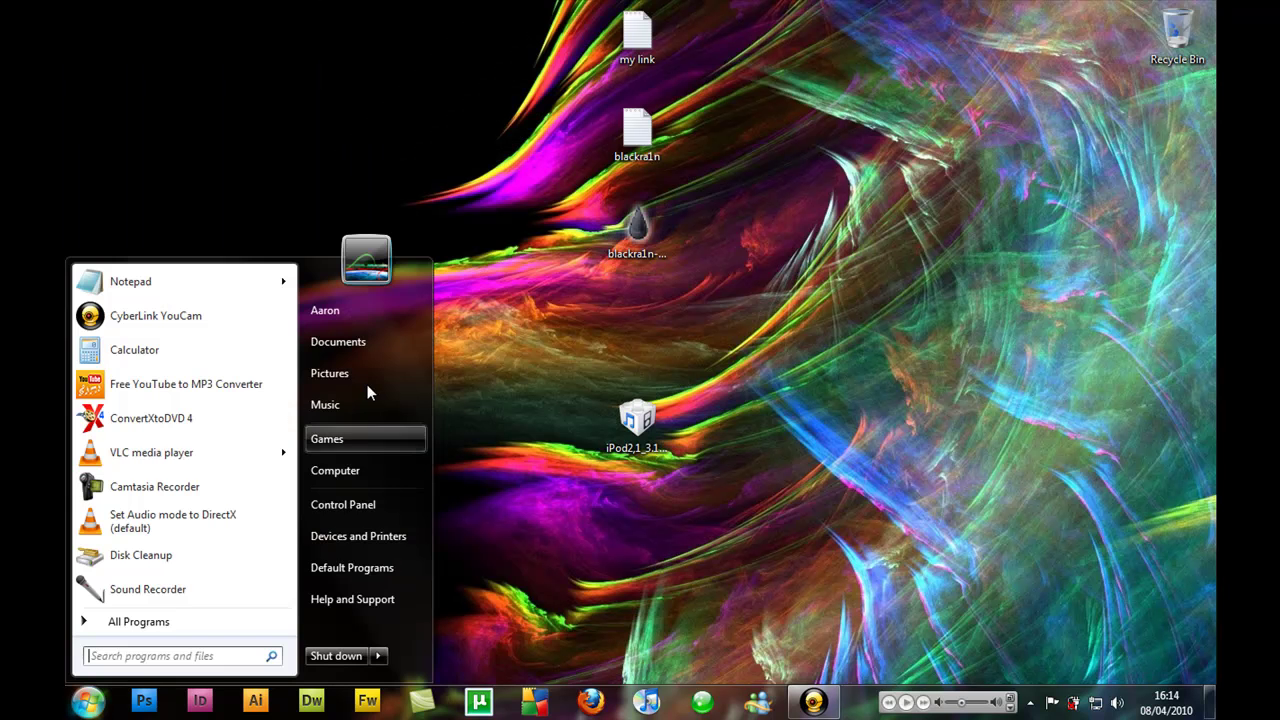
left_click(343, 311)
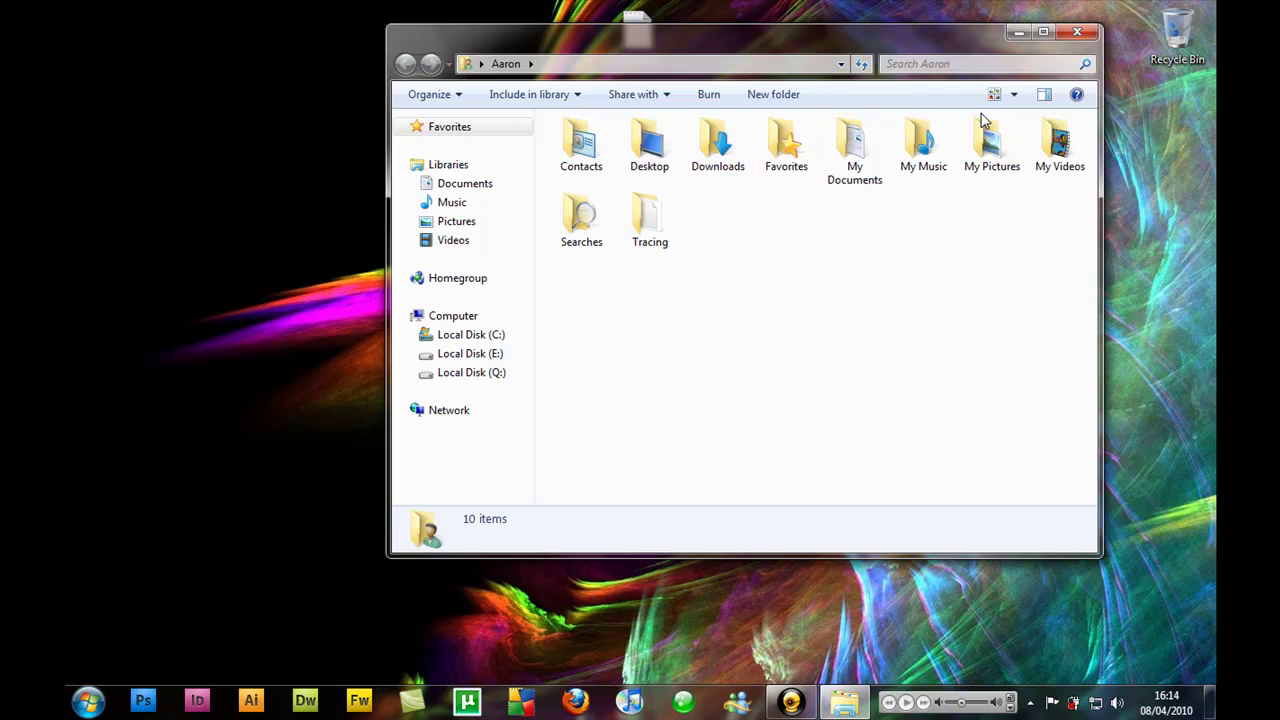
double_click(738, 147)
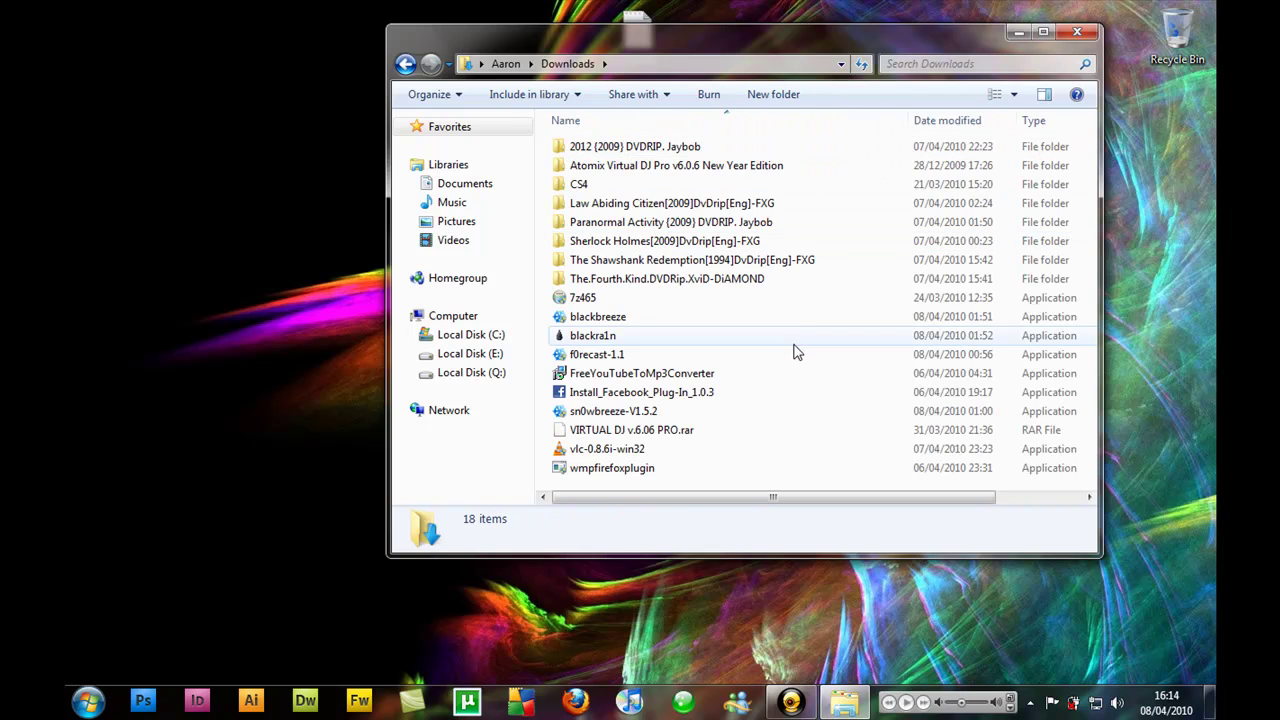
left_click(790, 320)
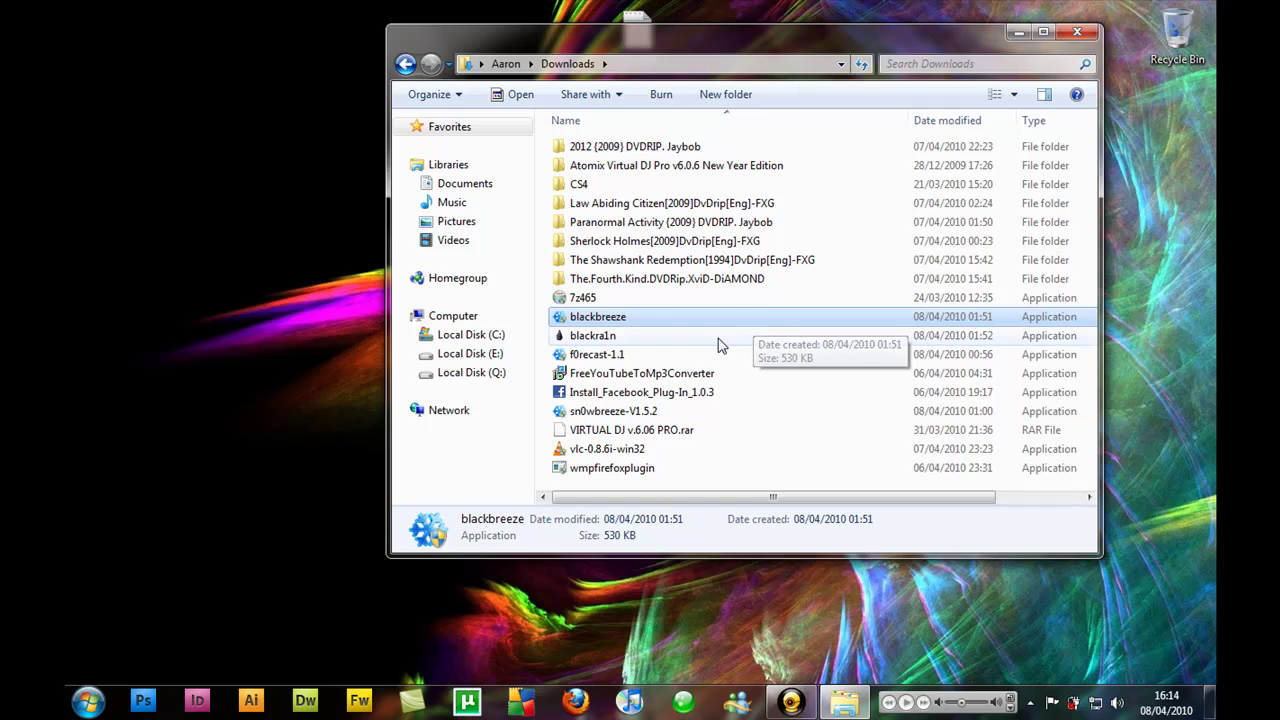
left_click(755, 336)
- Move the Downloads window below the desktop's blackra1n icons and launch blackra1n, cancelling at the security warning
left_click_drag(799, 47, 715, 303)
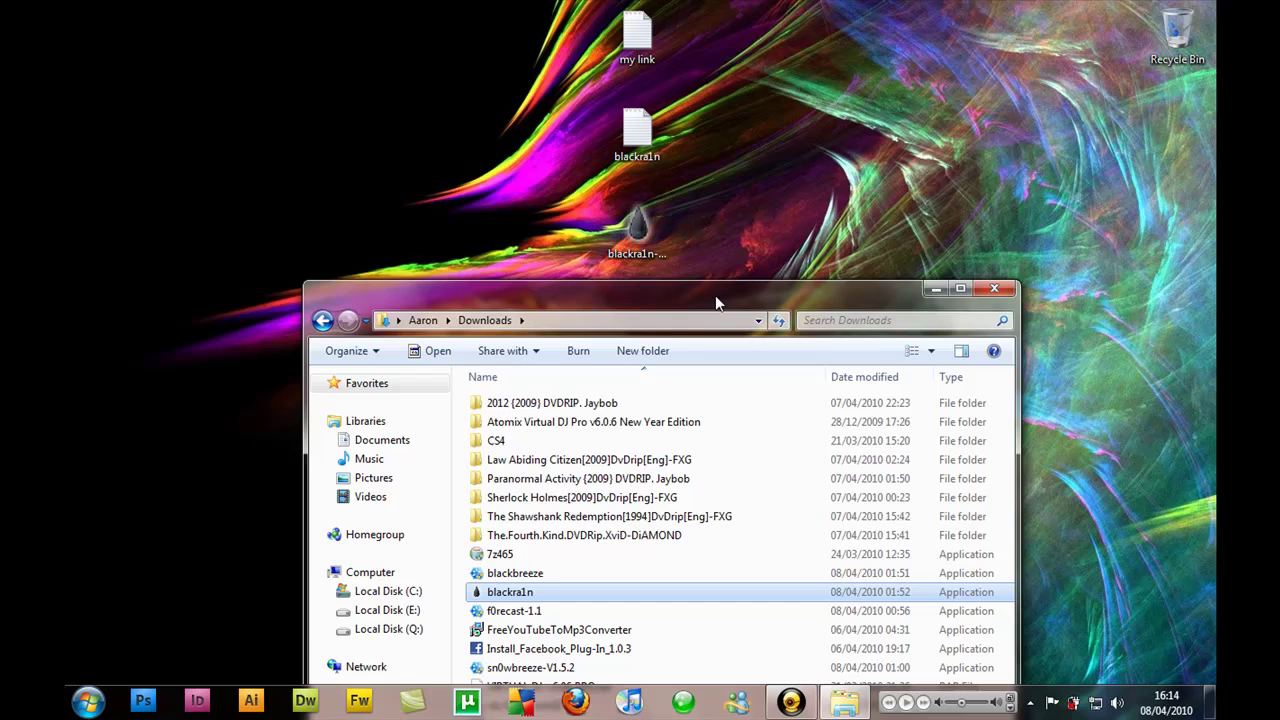
double_click(597, 592)
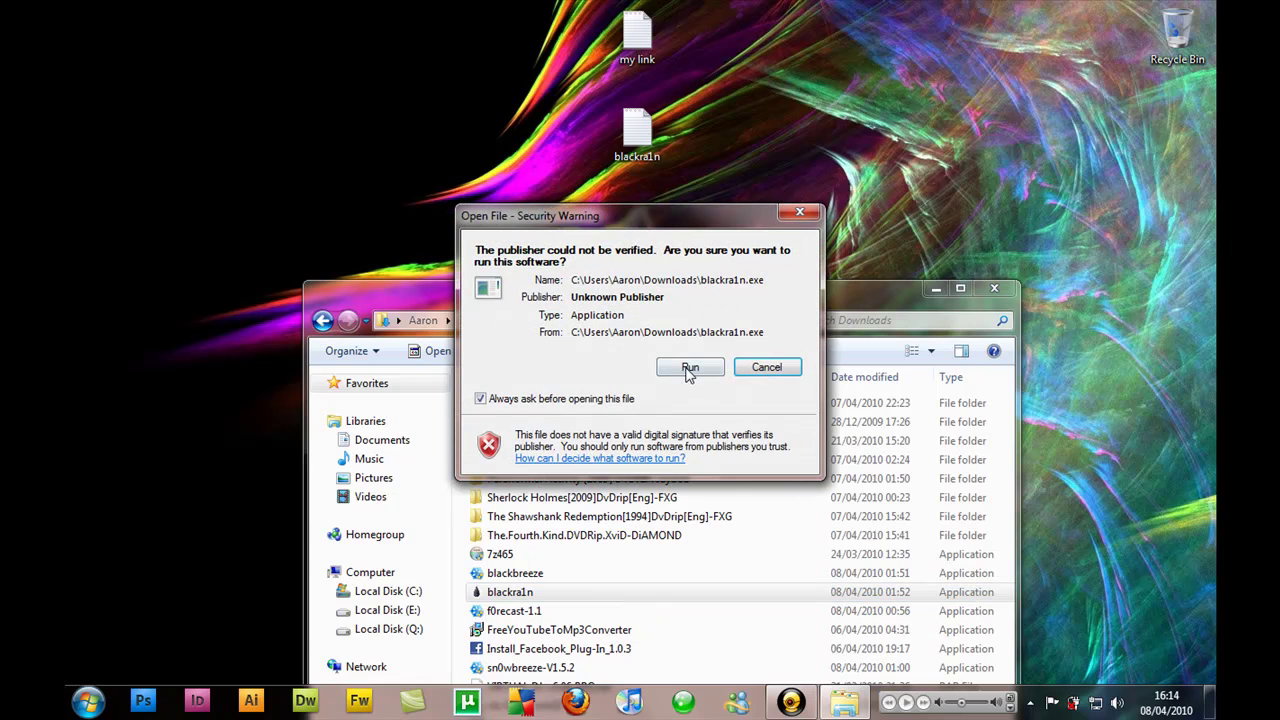
left_click(768, 367)
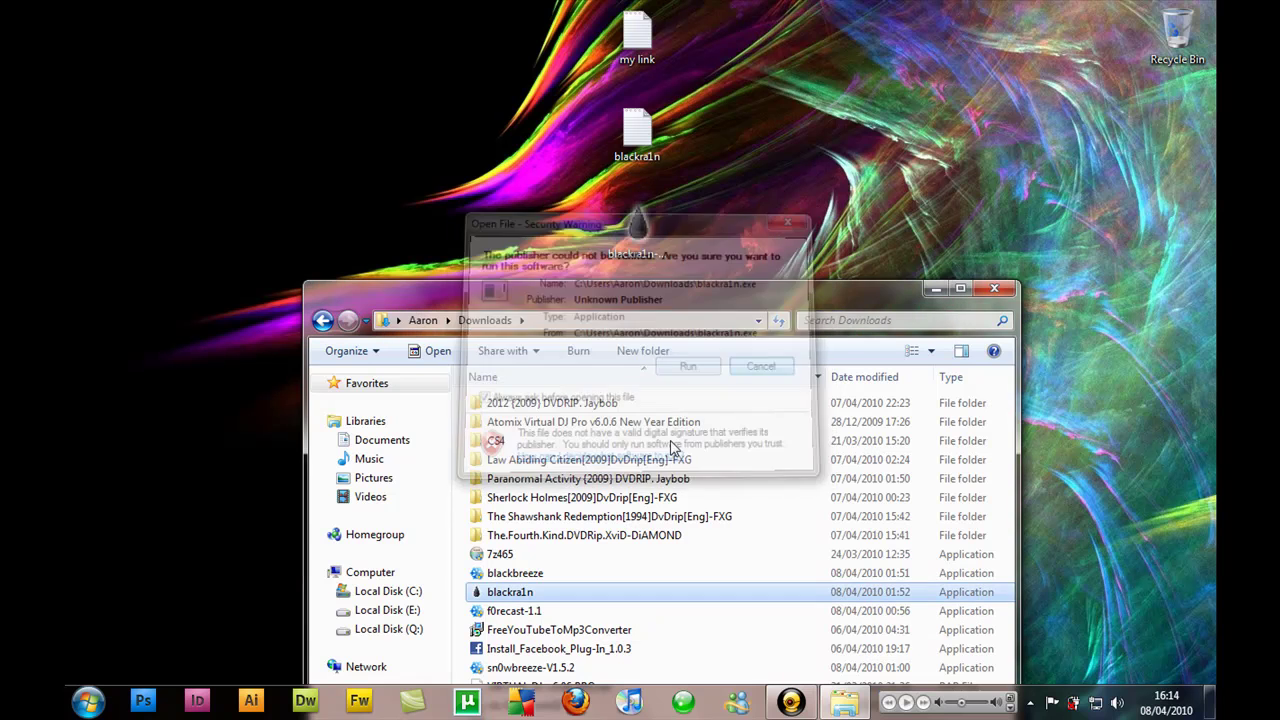
- Run the blackbreeze application from the Downloads folder
left_click(518, 576)
left_click_drag(637, 304, 650, 241)
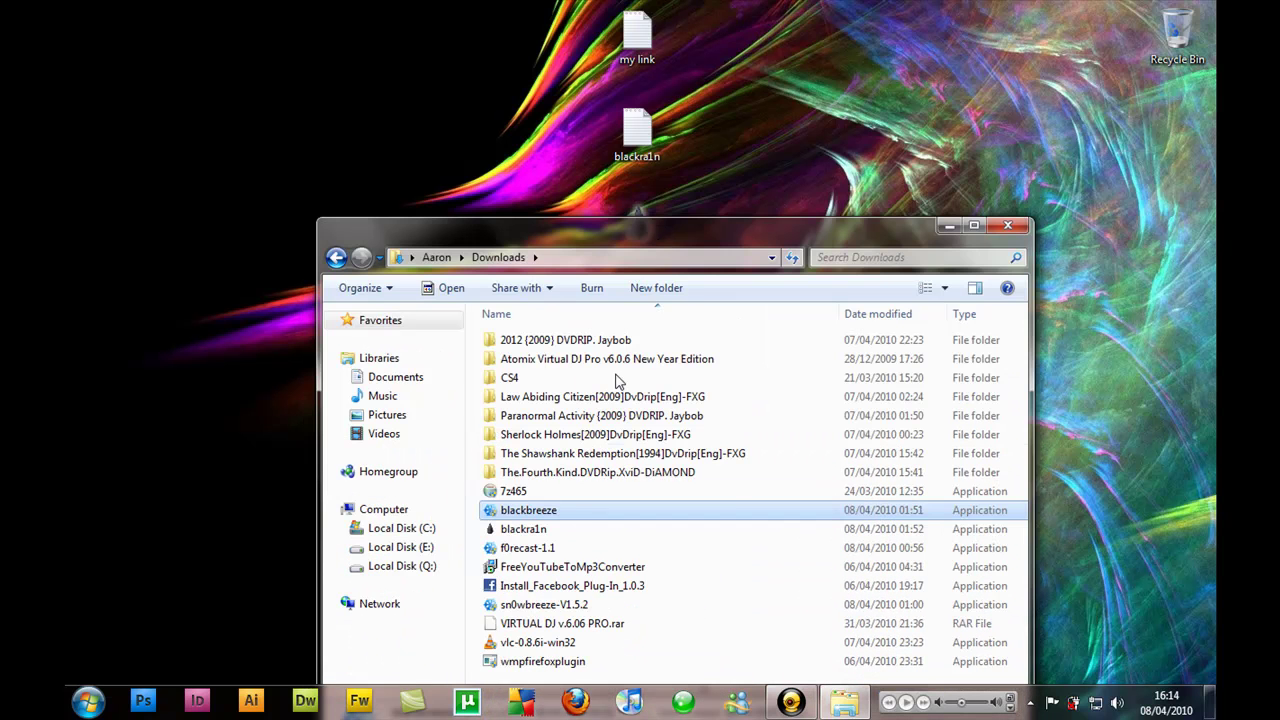
double_click(586, 513)
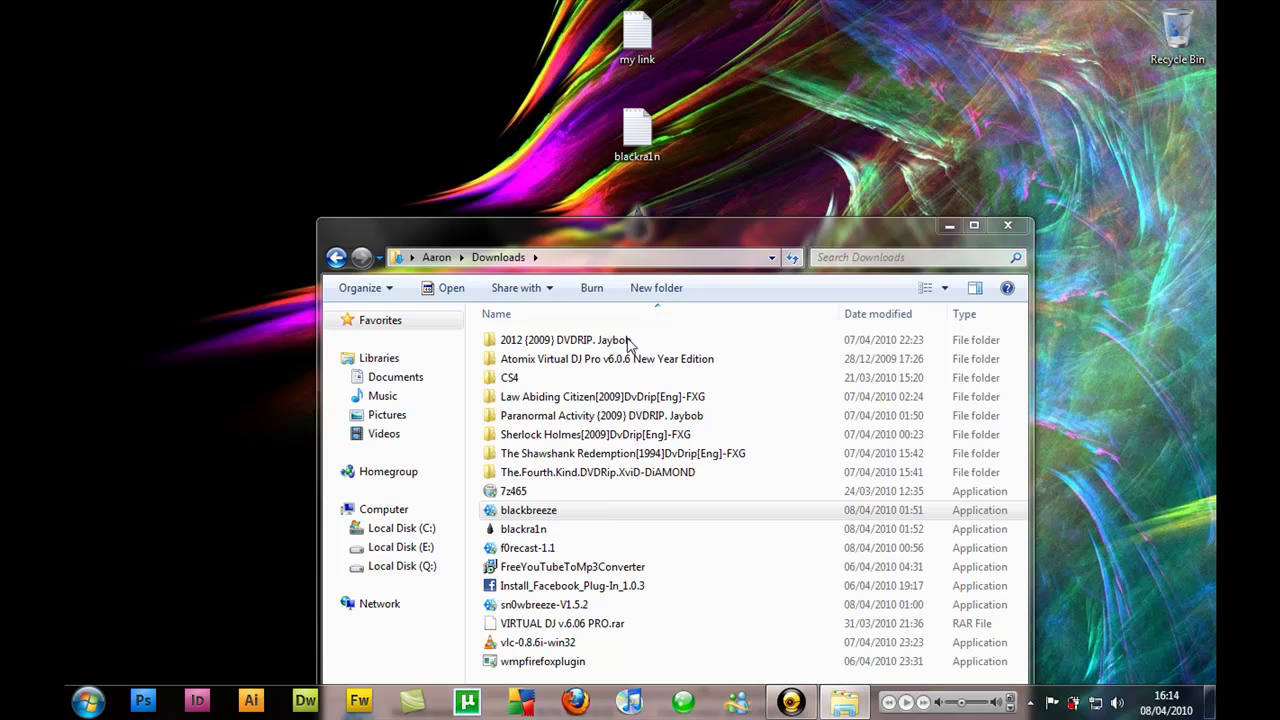
left_click(645, 222)
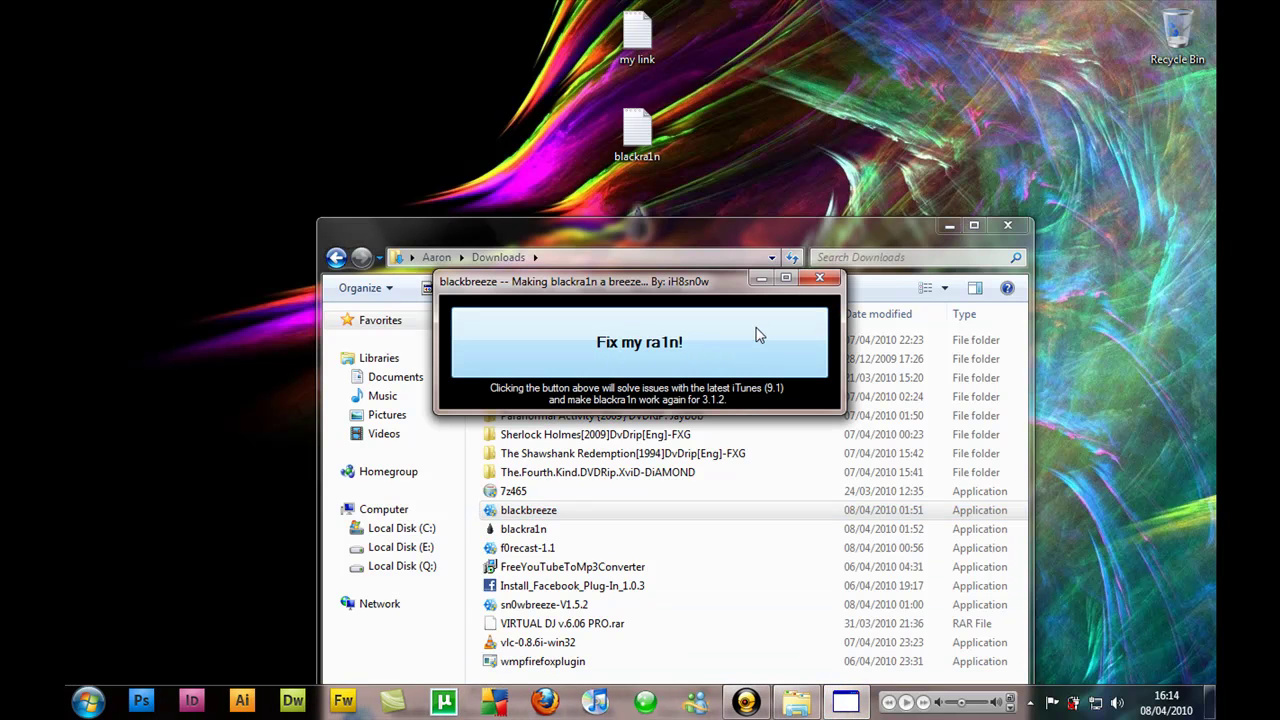
- Start the blackbreeze fix and select blackra1n-fixed on the desktop, cancelling the file choice and closing blackbreeze and the Downloads folder
left_click(673, 357)
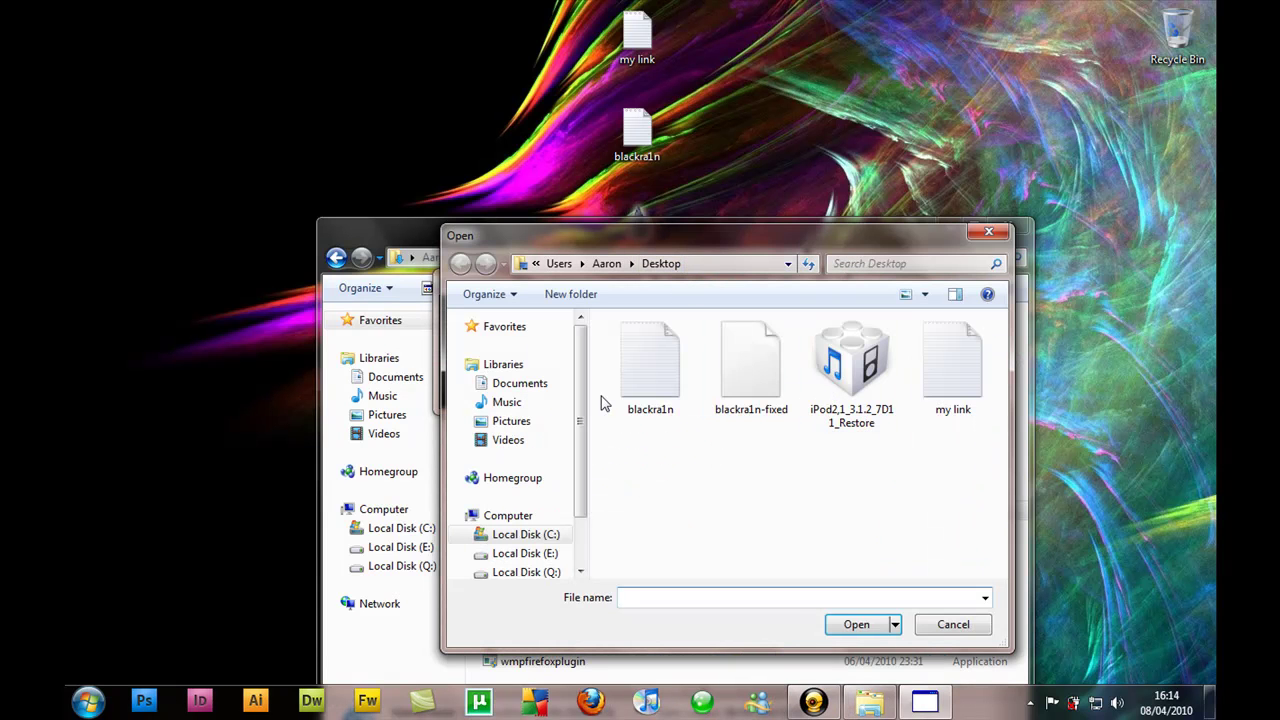
left_click(751, 390)
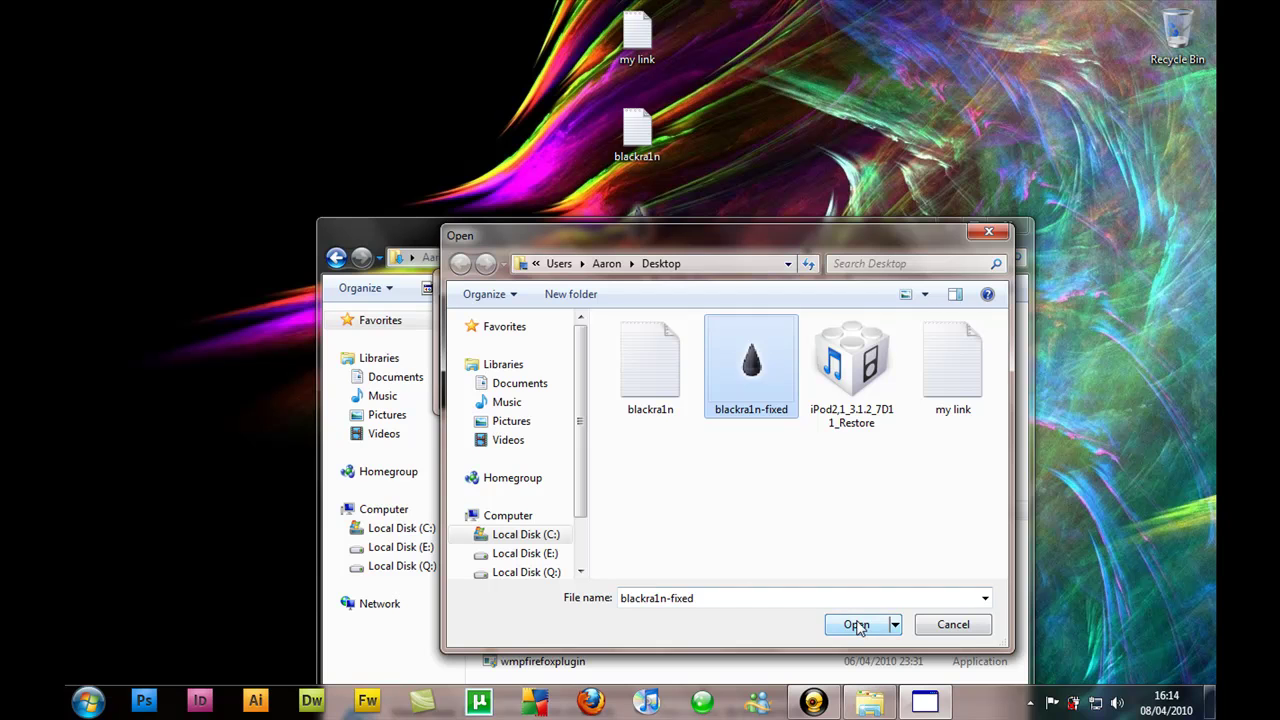
left_click(946, 624)
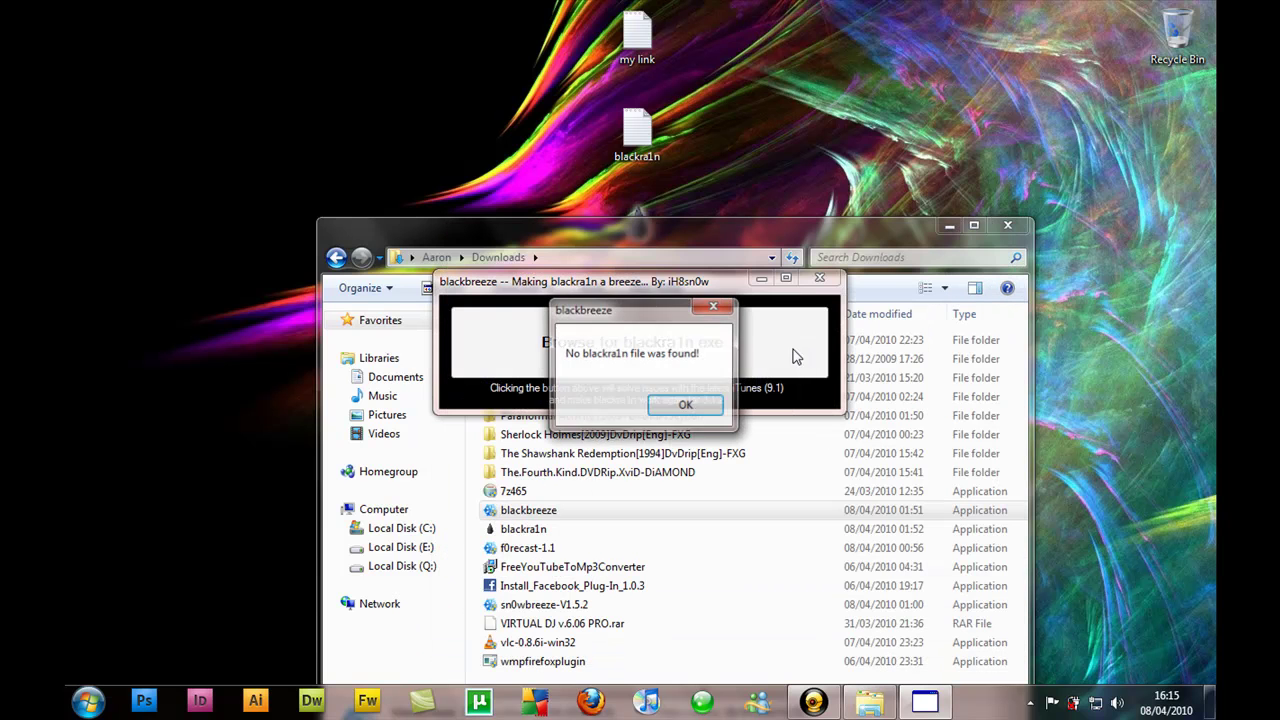
left_click(714, 308)
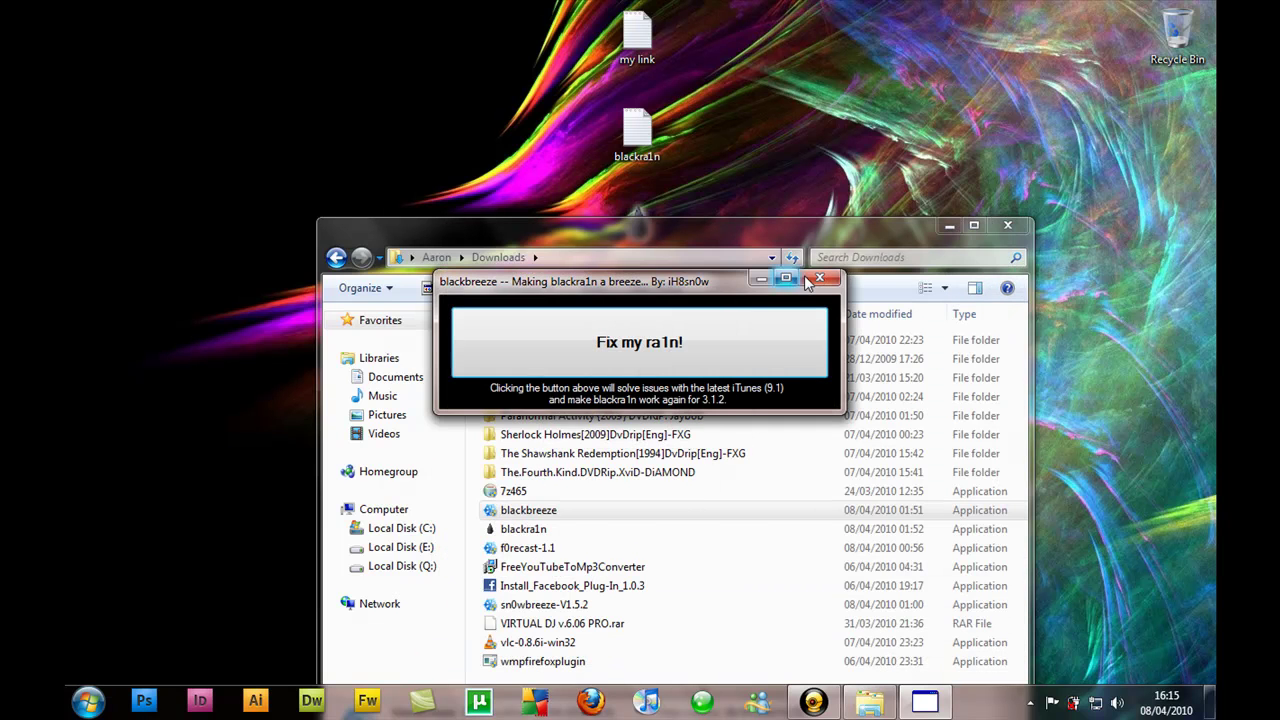
left_click(822, 278)
left_click(1018, 225)
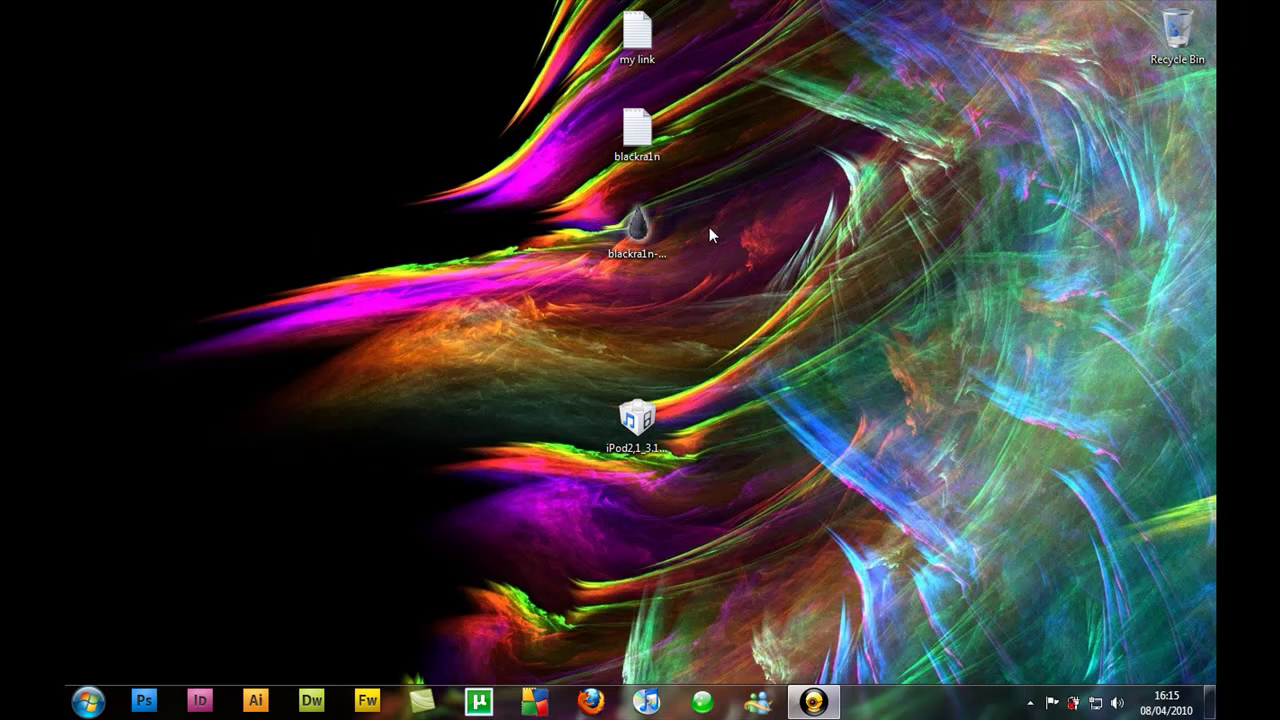
- Move the iPod2,1_3.1.2_7D11_Restore file directly below blackra1n-fixed on the desktop and select blackra1n-fixed
left_click(659, 240)
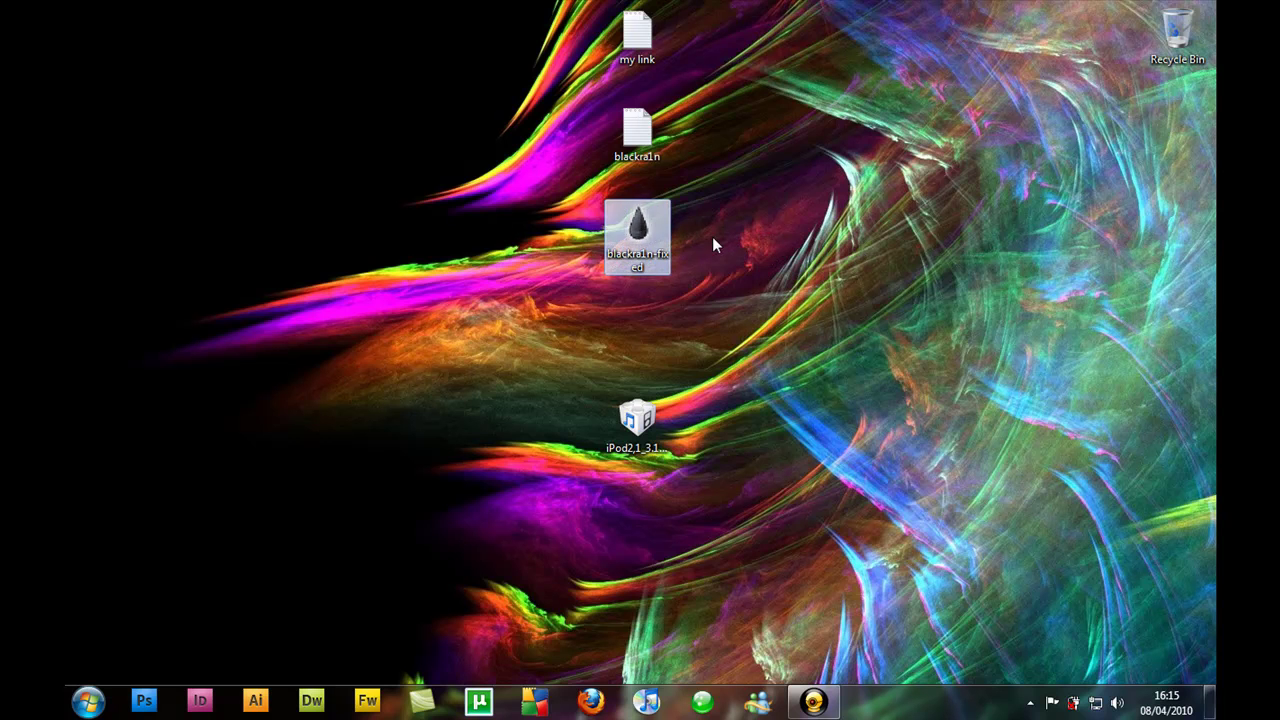
left_click_drag(637, 418, 641, 313)
left_click(628, 245)
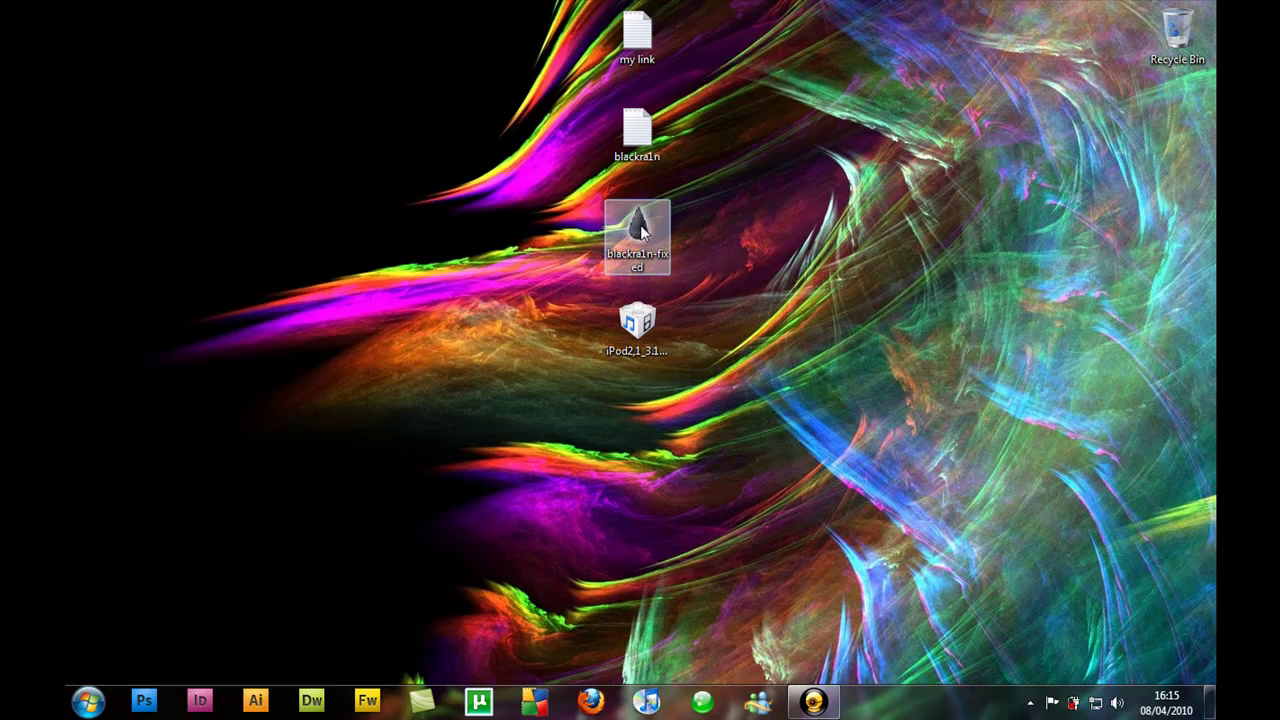
- Bring back the webcam window and shift it slightly lower on the desktop
left_click(808, 697)
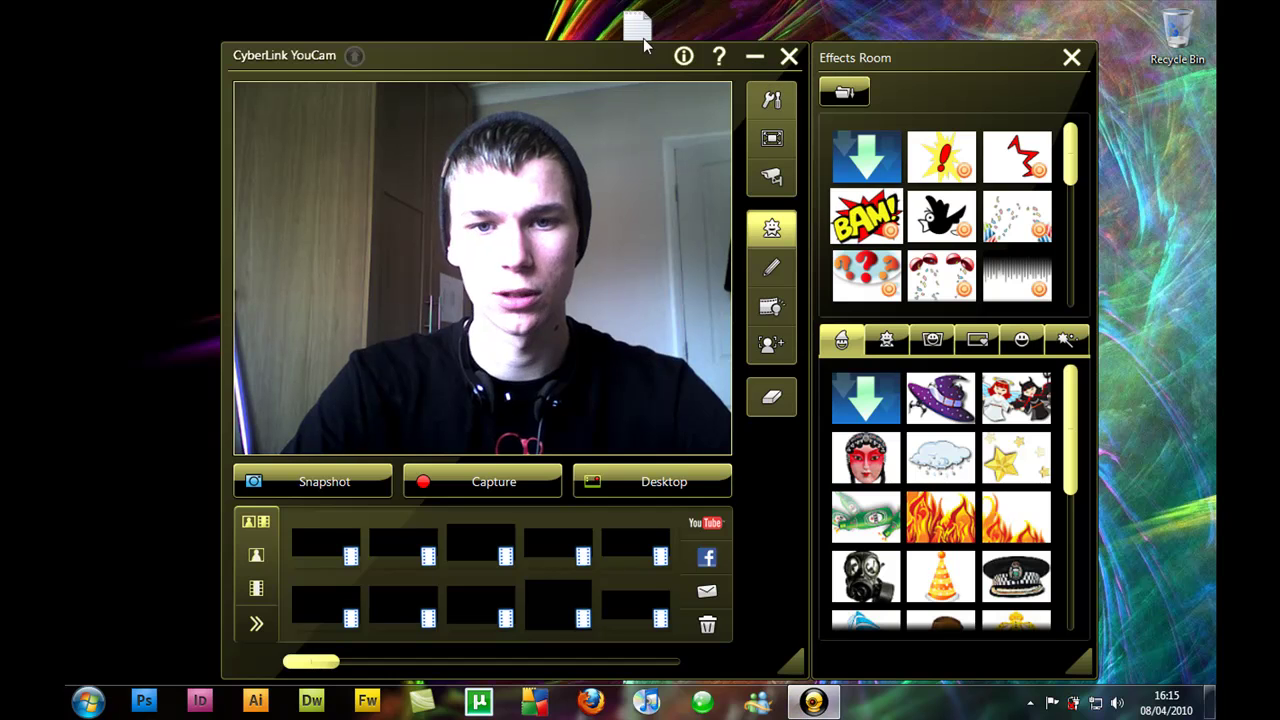
left_click_drag(634, 59, 656, 79)
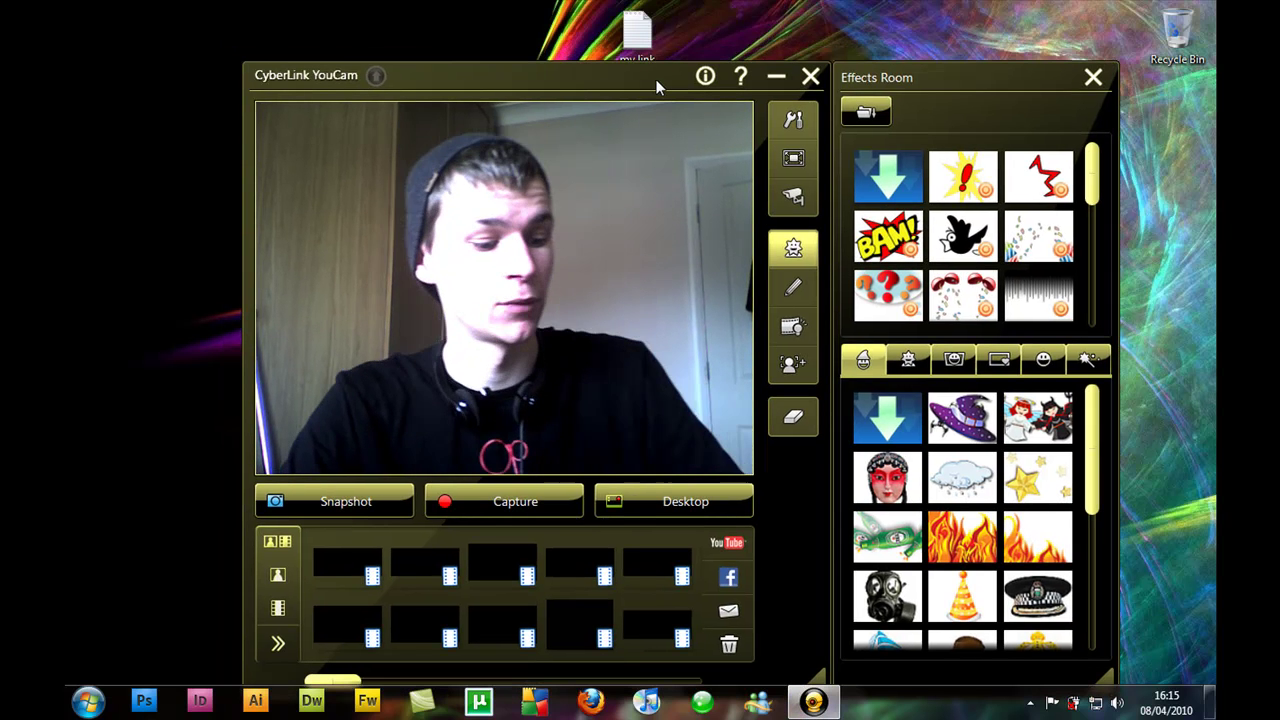